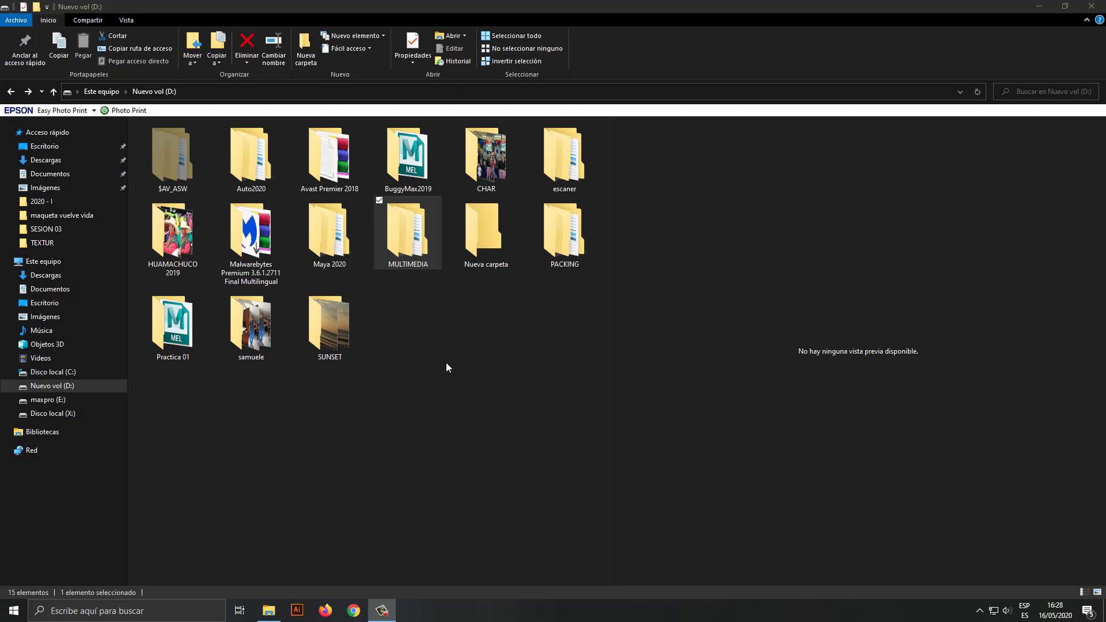
Open the PRÁCTICA CUBO folder within the surname-labelled folder in MULTIMEDIA on drive D.
left_click(410, 336)
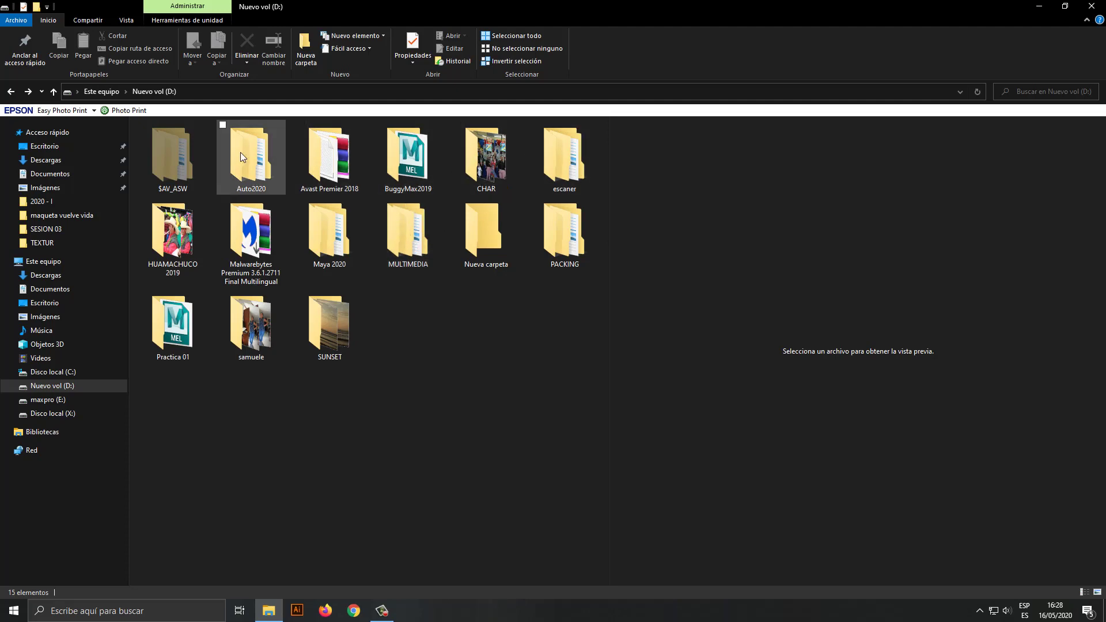
double_click(402, 229)
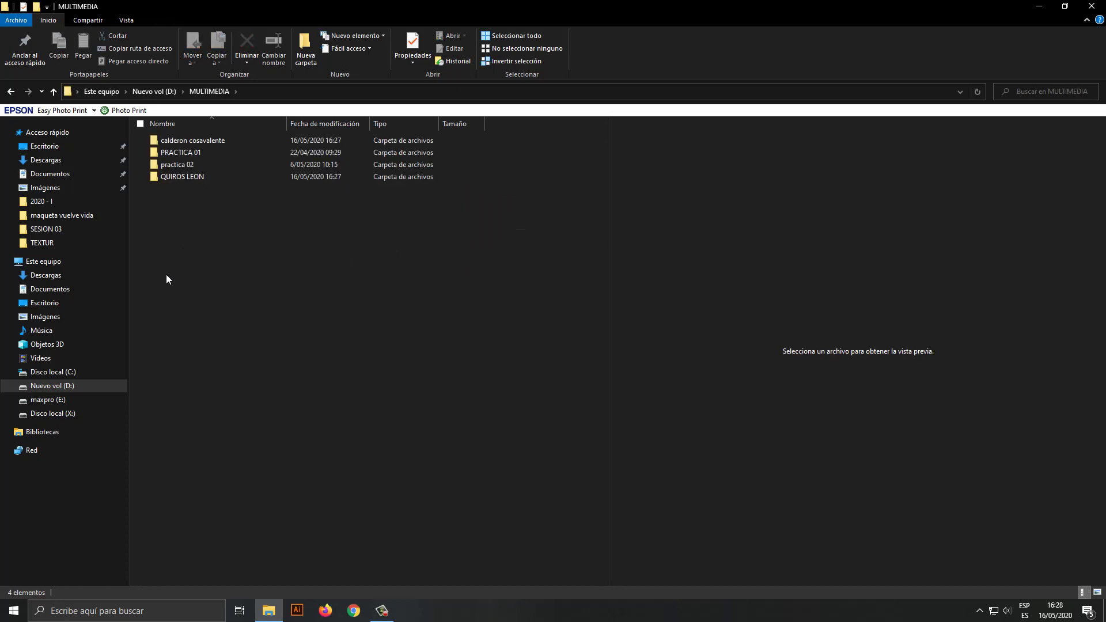
double_click(182, 178)
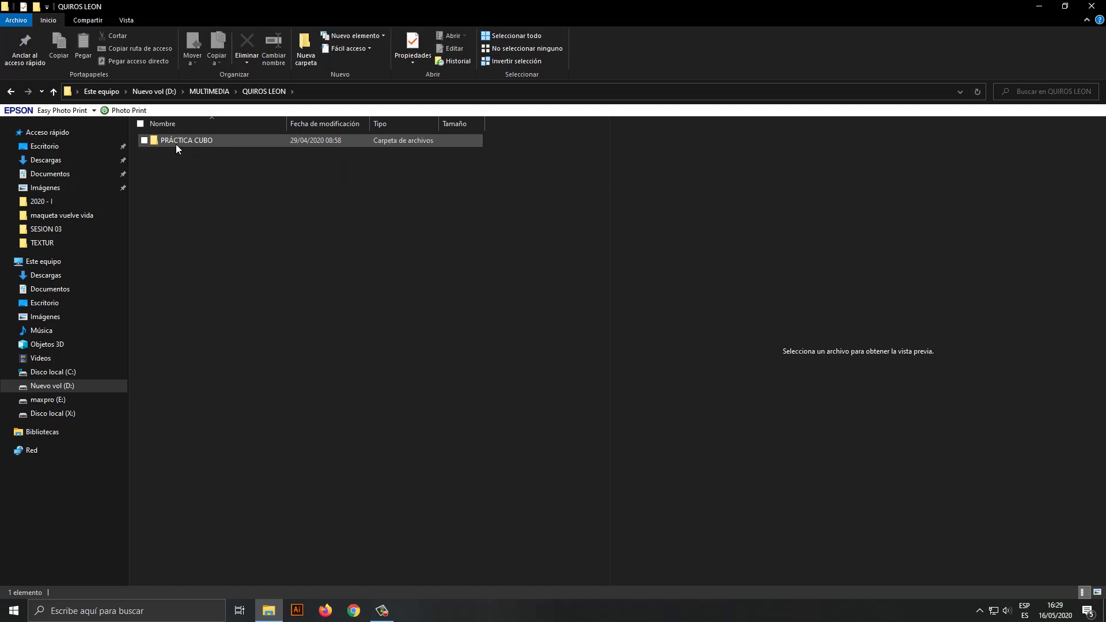
double_click(176, 144)
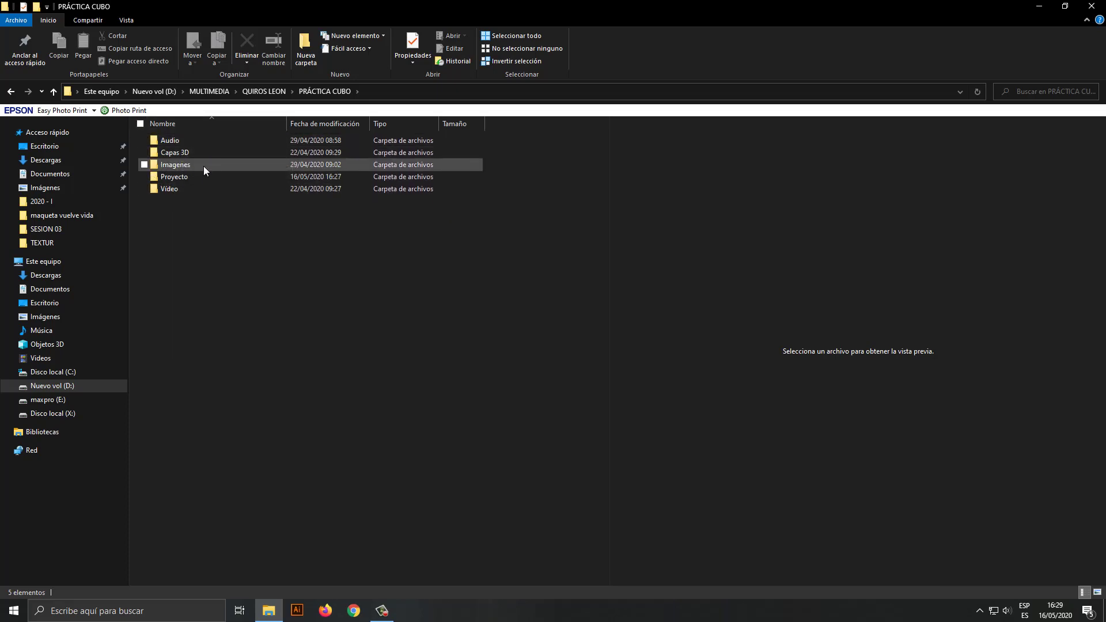
Examine the contents of the Audio folder, its Au subfolder and the Capas 3D folder.
double_click(171, 140)
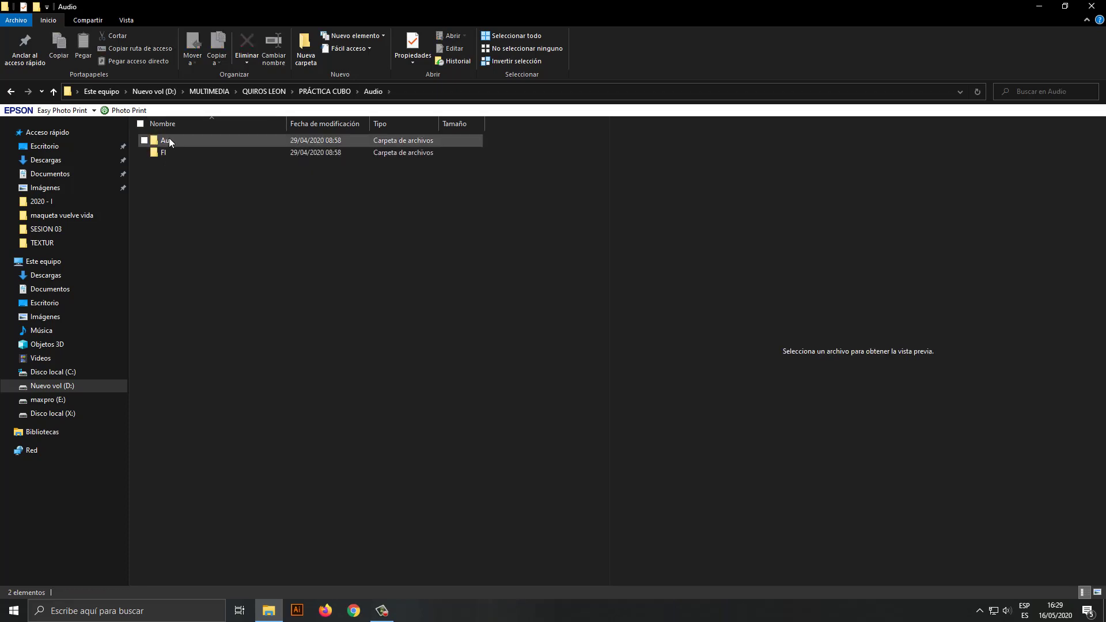
double_click(175, 142)
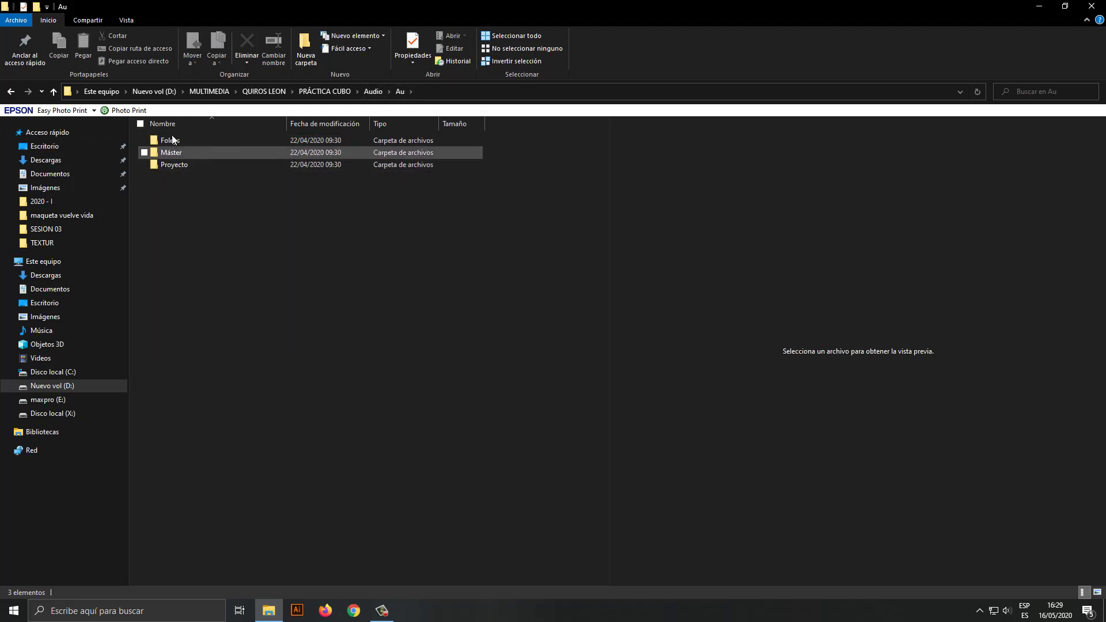
left_click(11, 92)
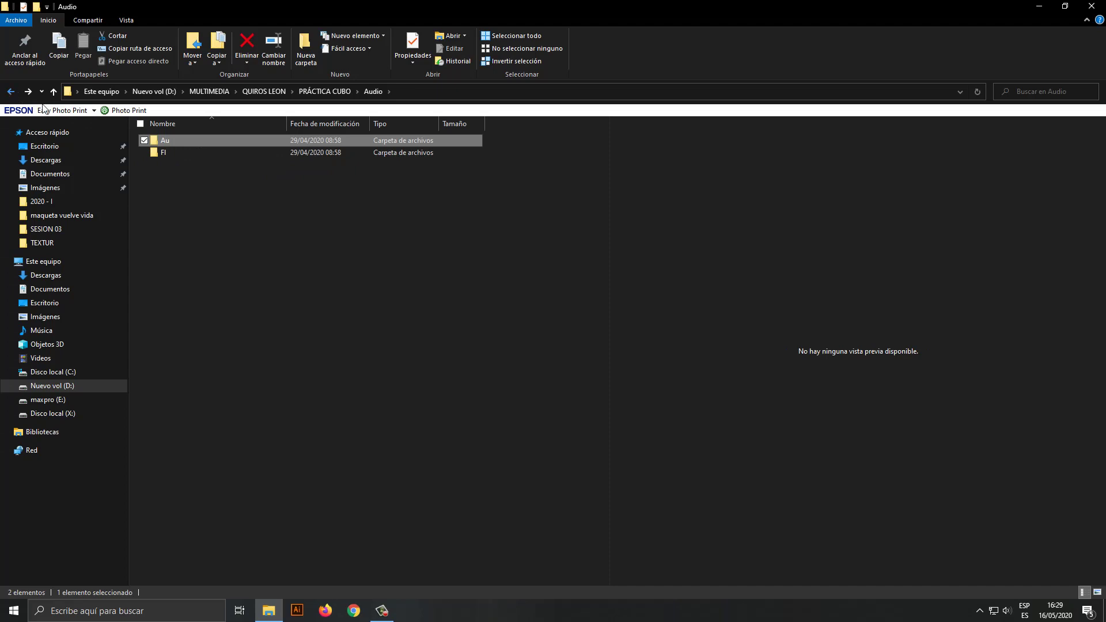
left_click(11, 93)
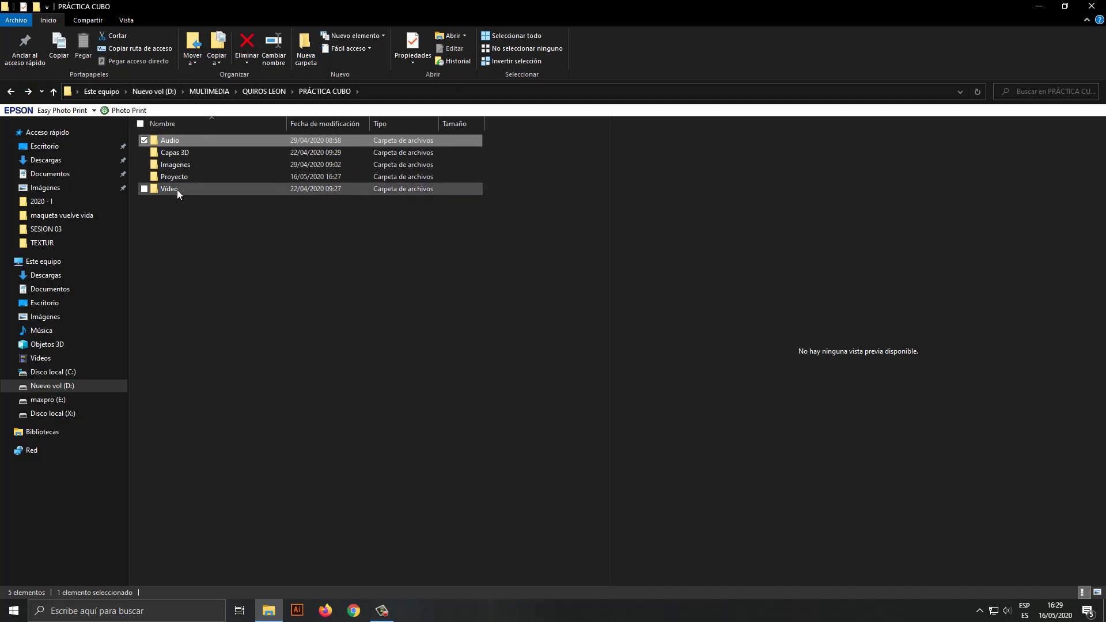
left_click(182, 157)
double_click(182, 157)
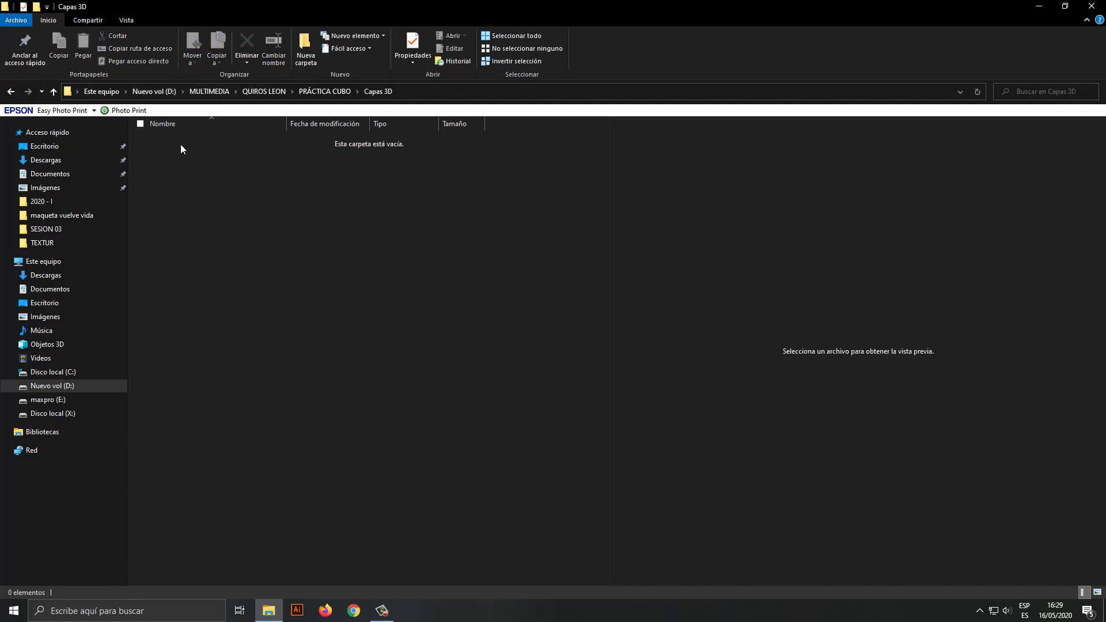
left_click(11, 92)
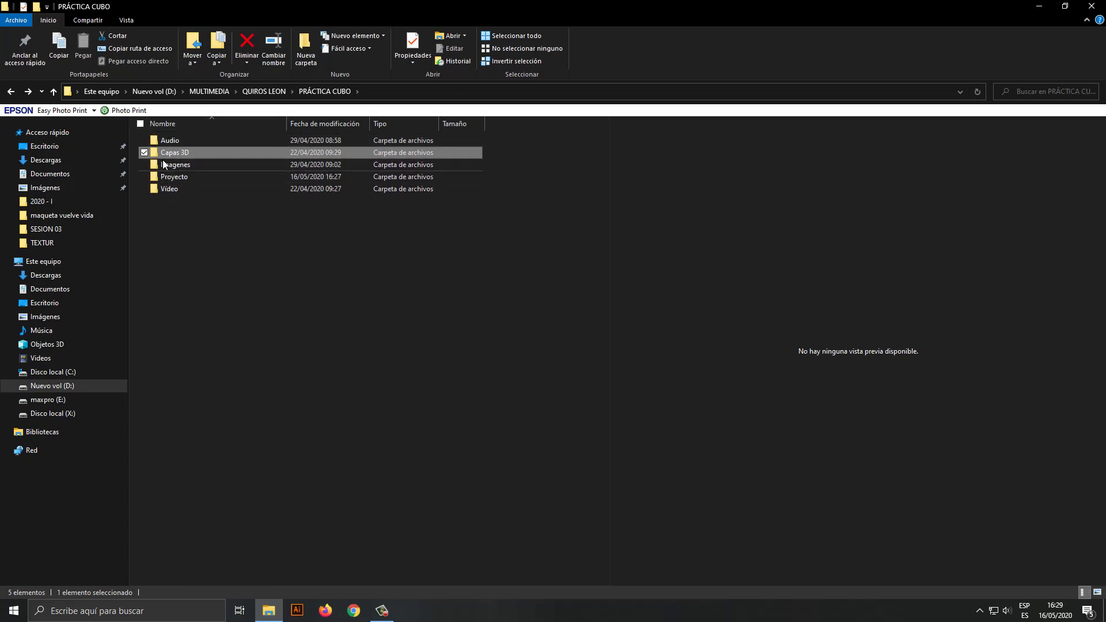
left_click(172, 207)
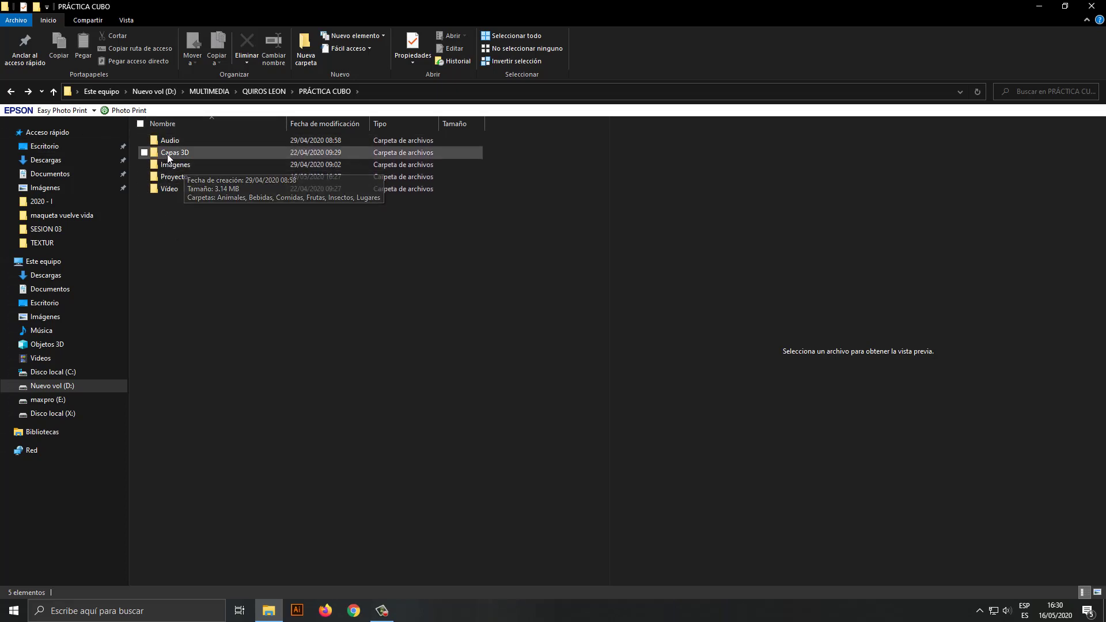
Look through the Animales, Bebidas and Comidas picture folders inside Imagenes.
double_click(177, 165)
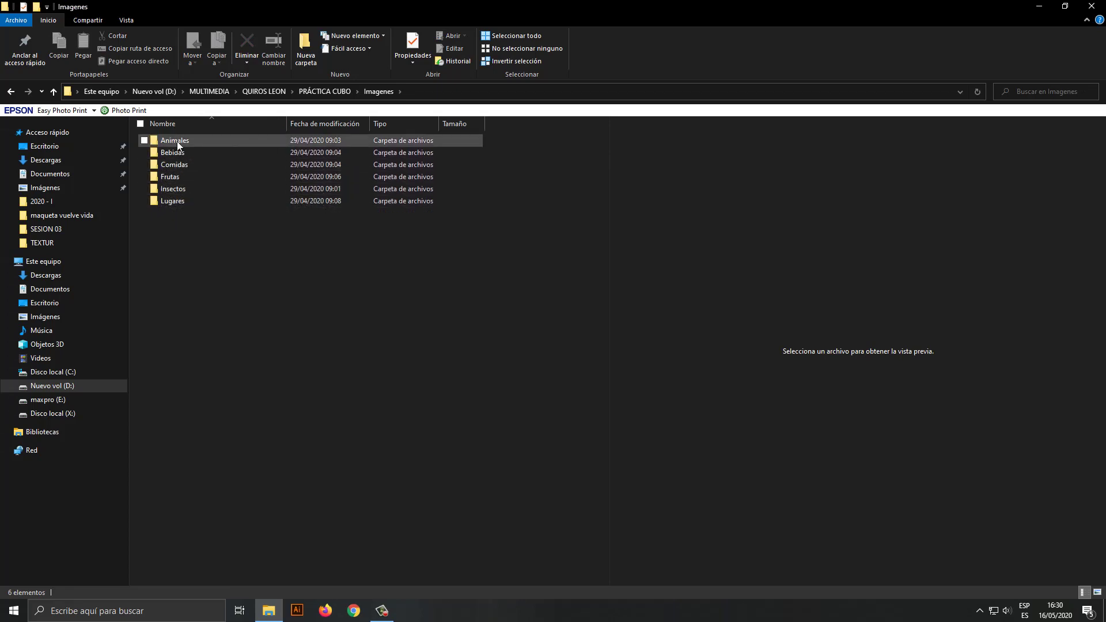
mouse_move(177, 140)
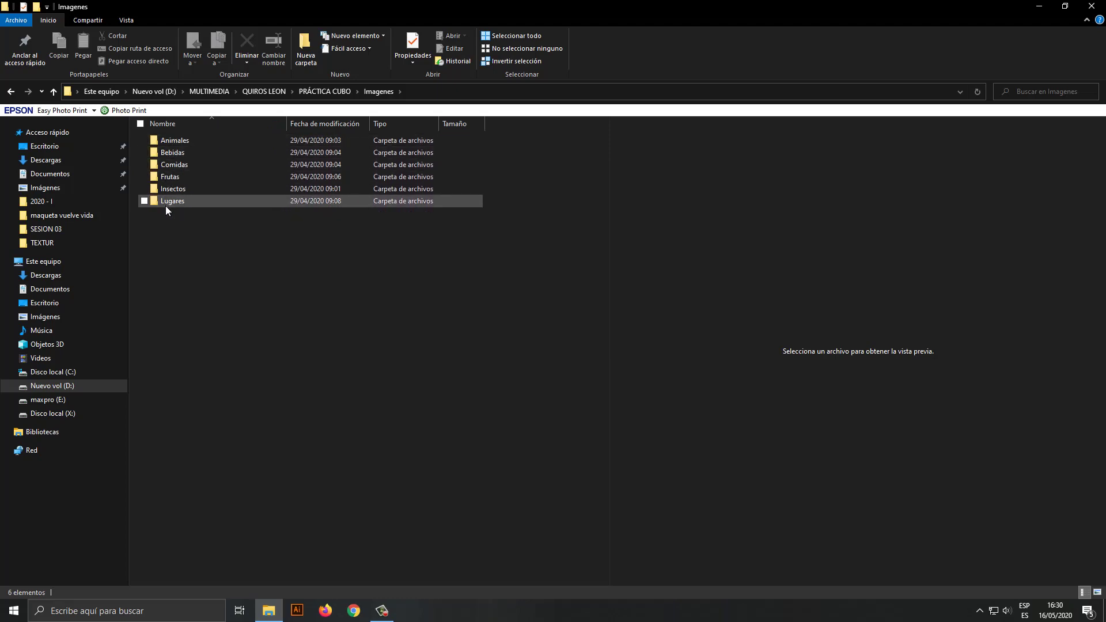
double_click(175, 142)
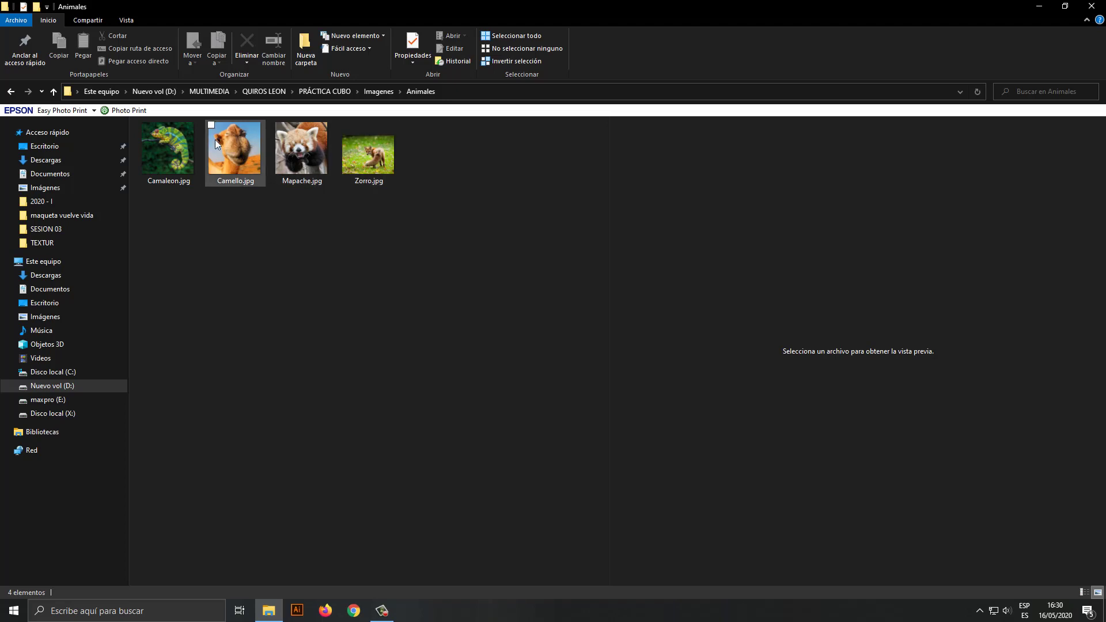
left_click(10, 91)
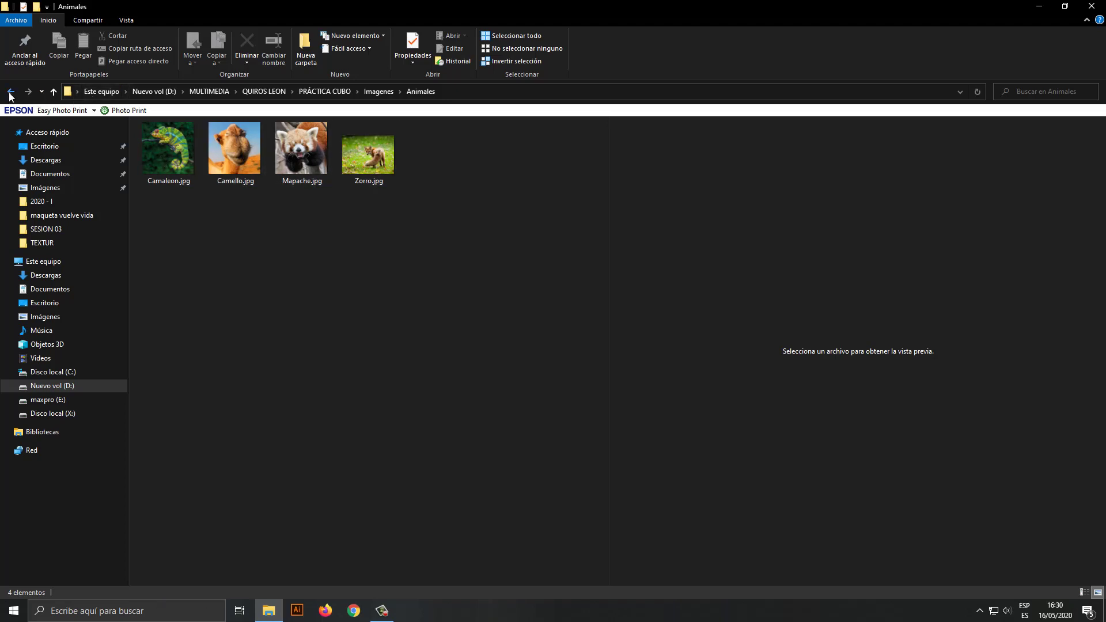
double_click(189, 153)
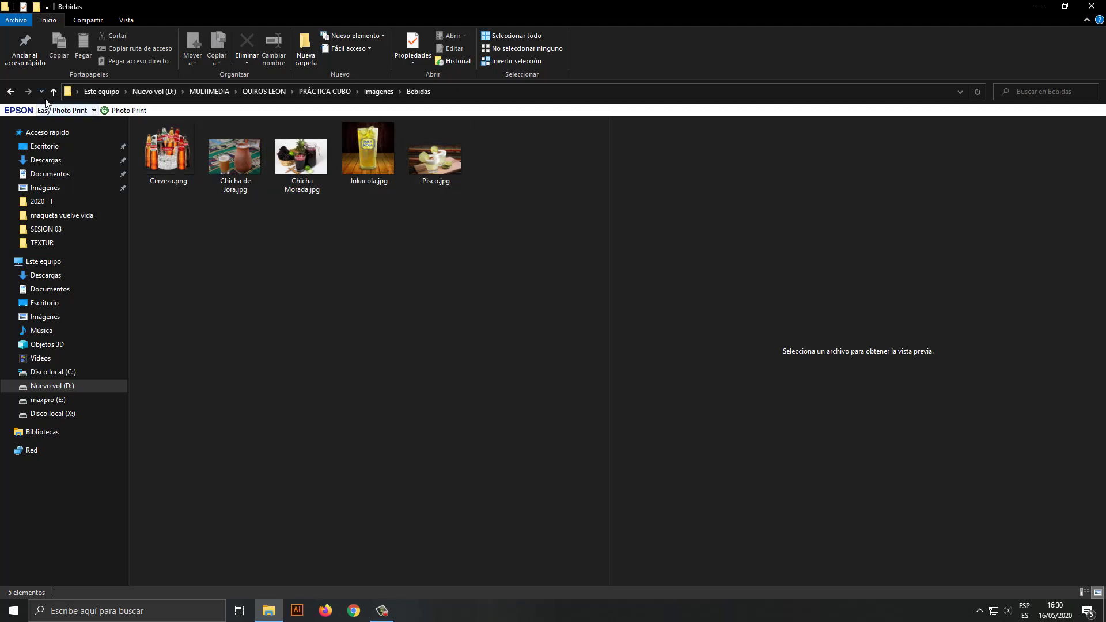
left_click(10, 93)
double_click(192, 169)
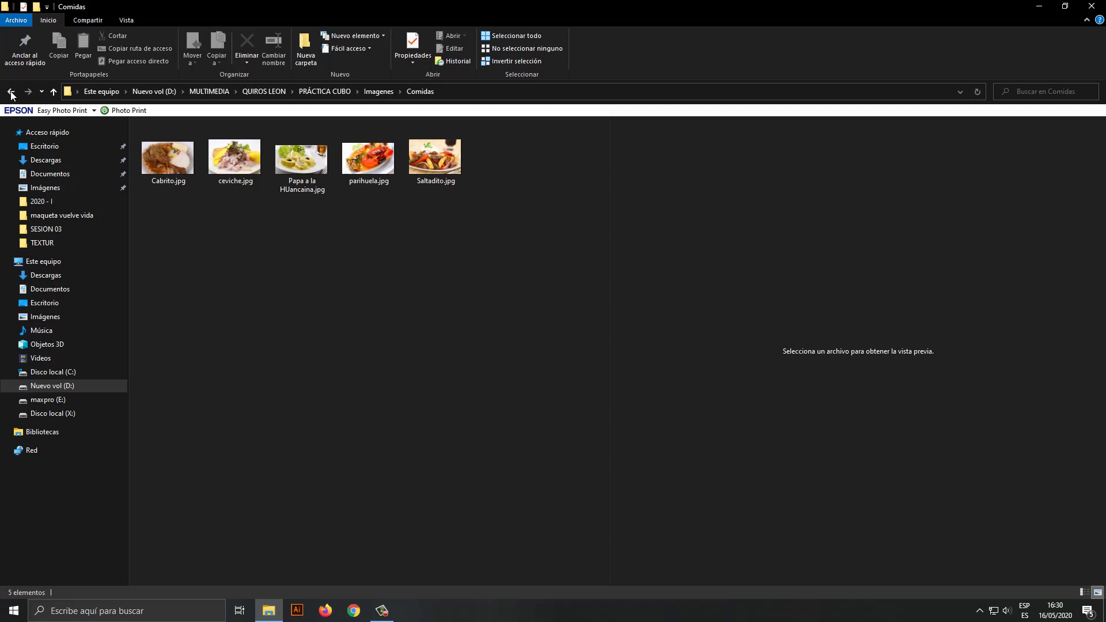
left_click(11, 92)
Look through the Frutas, Insectos and Lugares picture folders, and return to the PRÁCTICA CUBO folder.
double_click(177, 174)
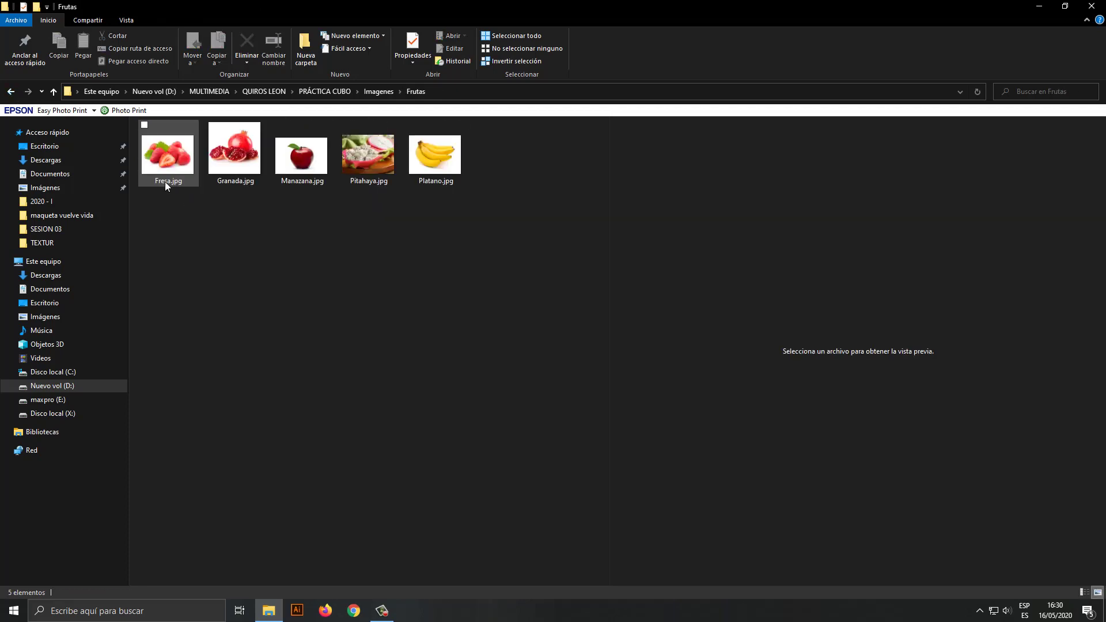
left_click(10, 92)
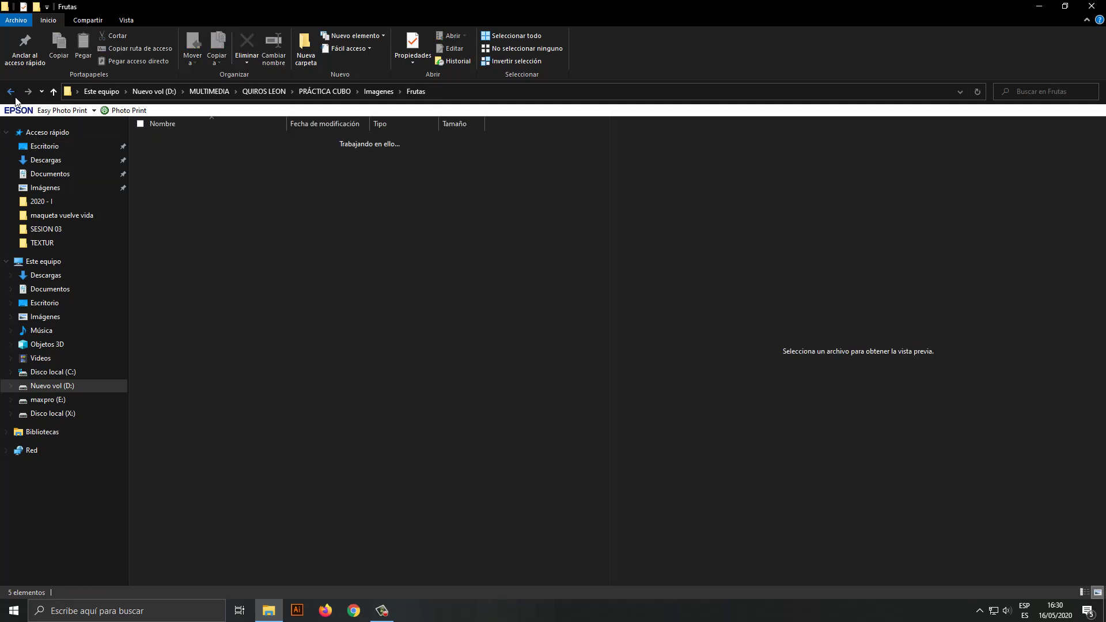
double_click(166, 190)
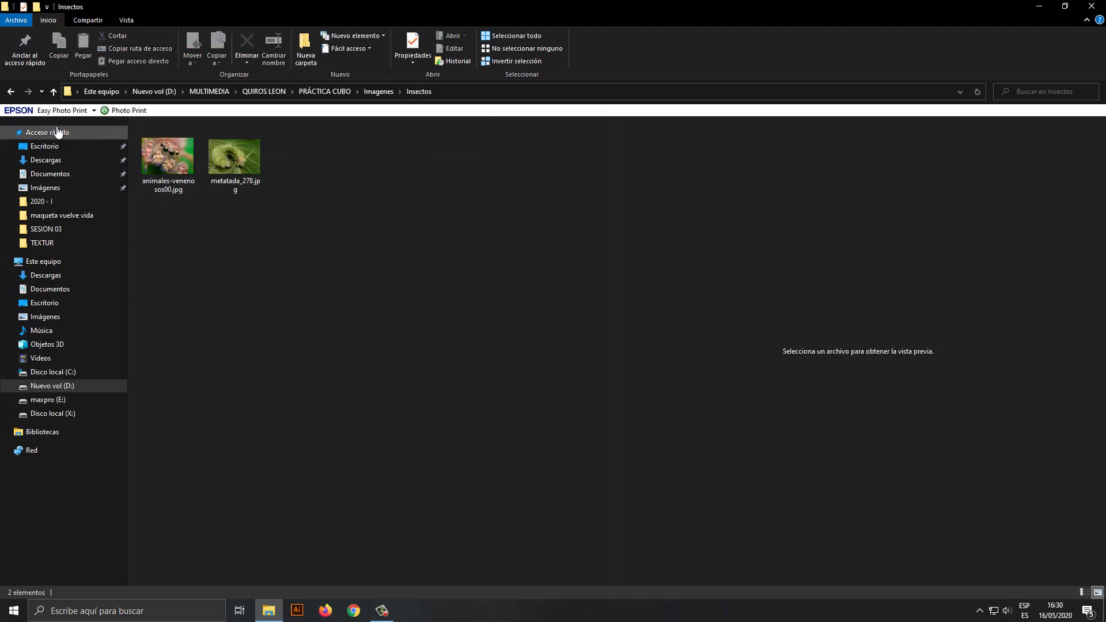
left_click(10, 92)
double_click(184, 201)
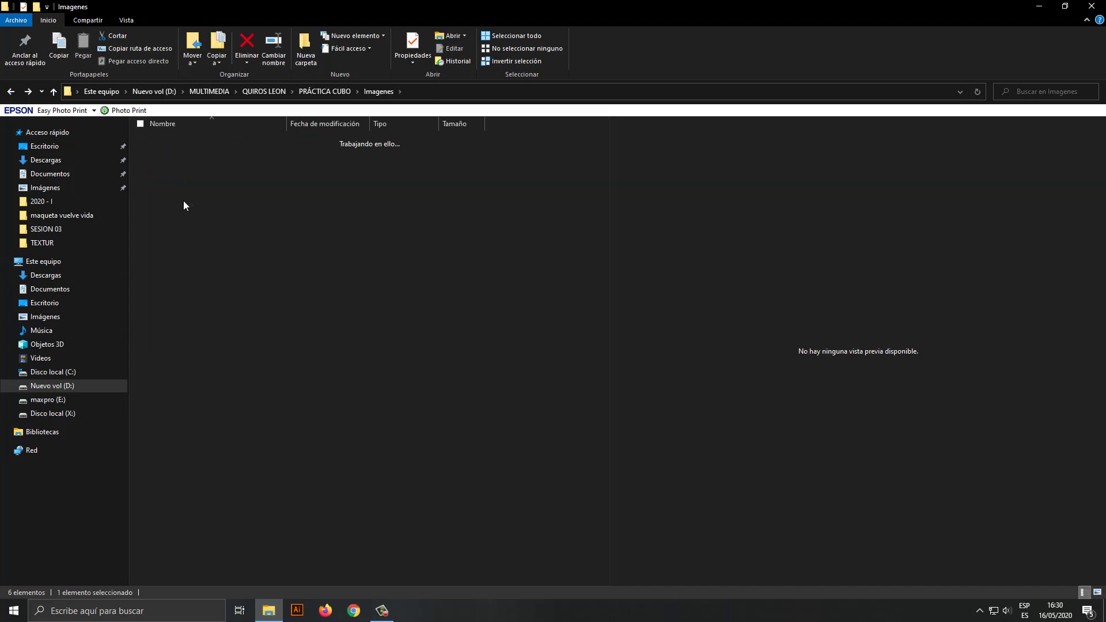
left_click(11, 92)
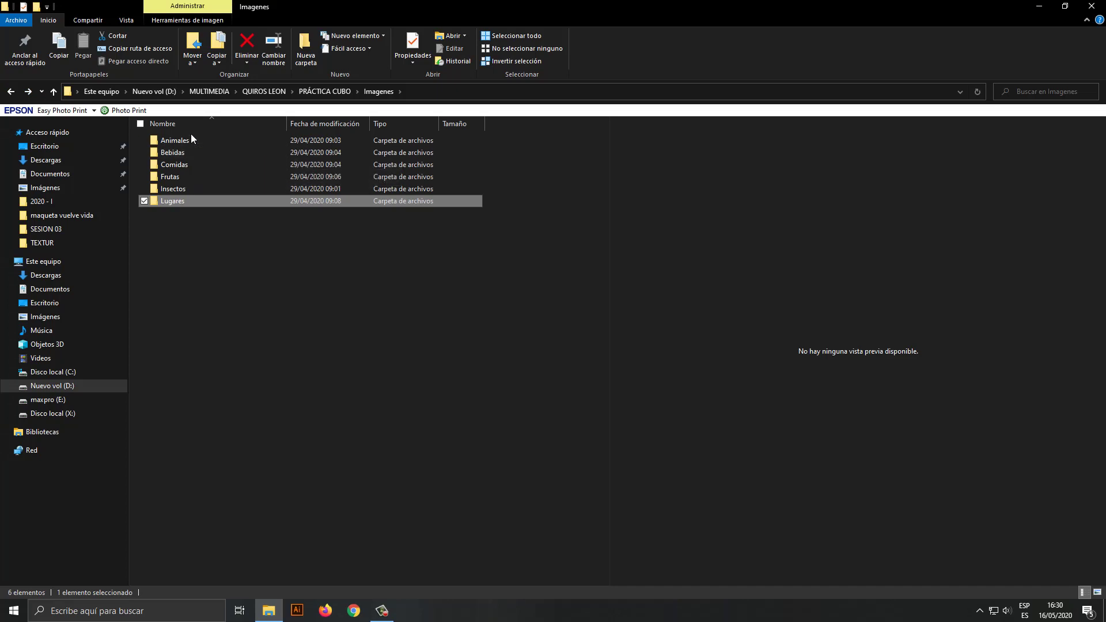
left_click(11, 92)
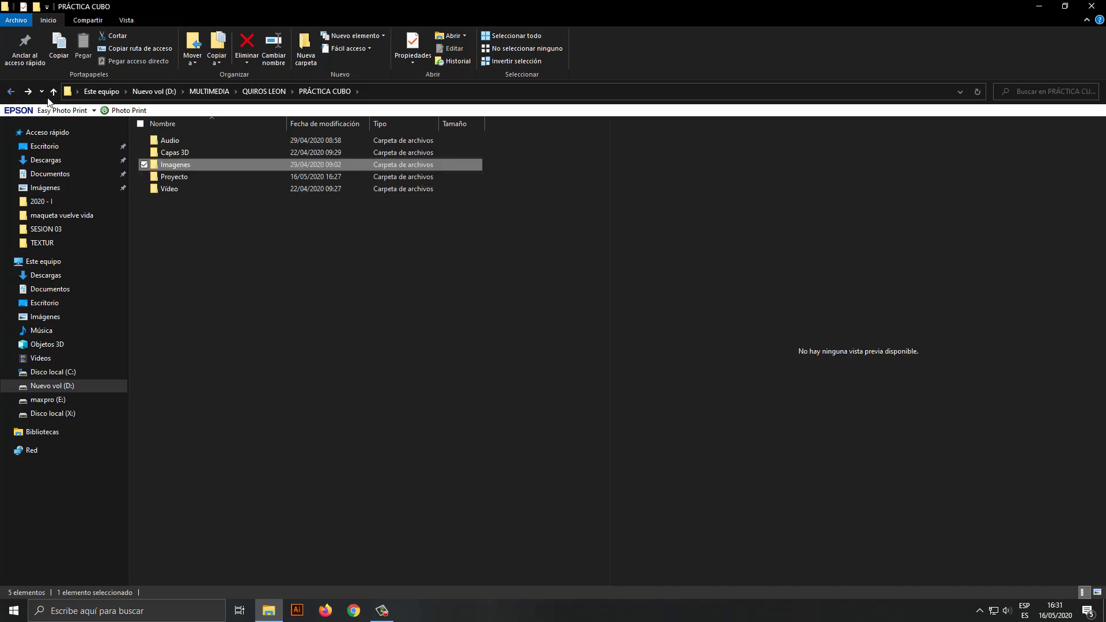
Check the contents of the Proyecto folder and go back up to the MULTIMEDIA folder.
double_click(174, 181)
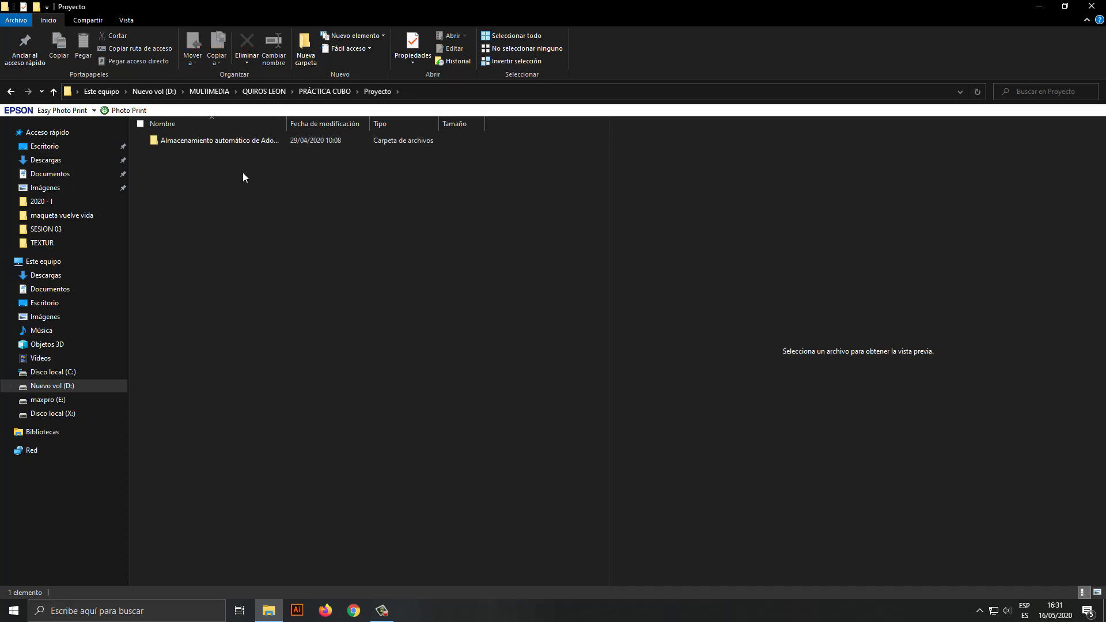
key("alt+Up")
key("alt+Up")
key("alt+Up")
Launch Adobe After Effects CC 2019, maximize its window and dismiss the start screen.
key("super")
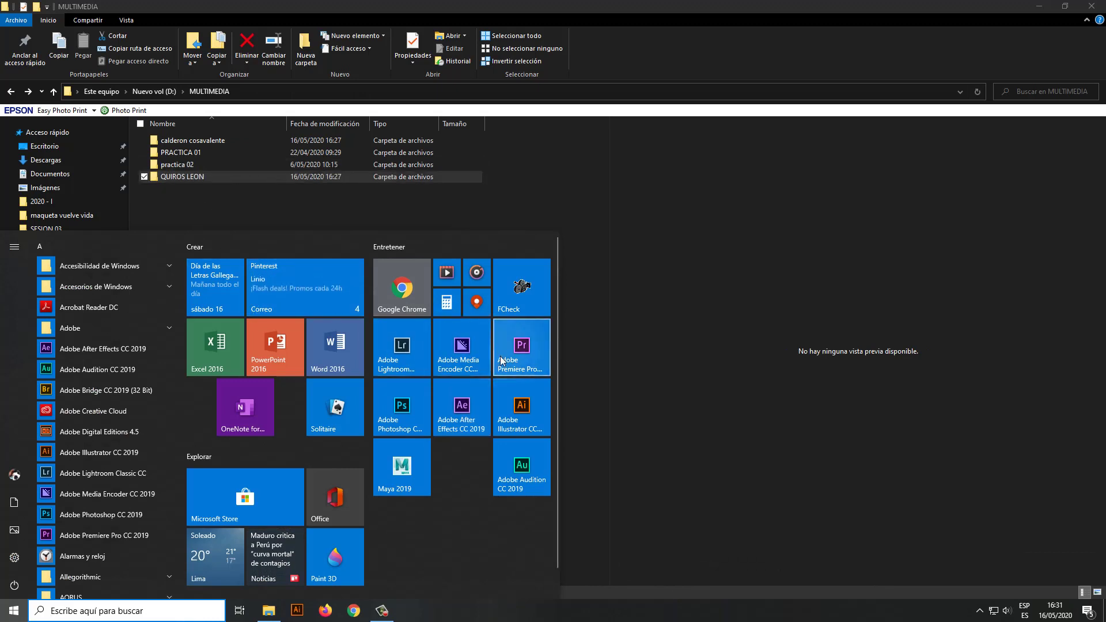
left_click(453, 421)
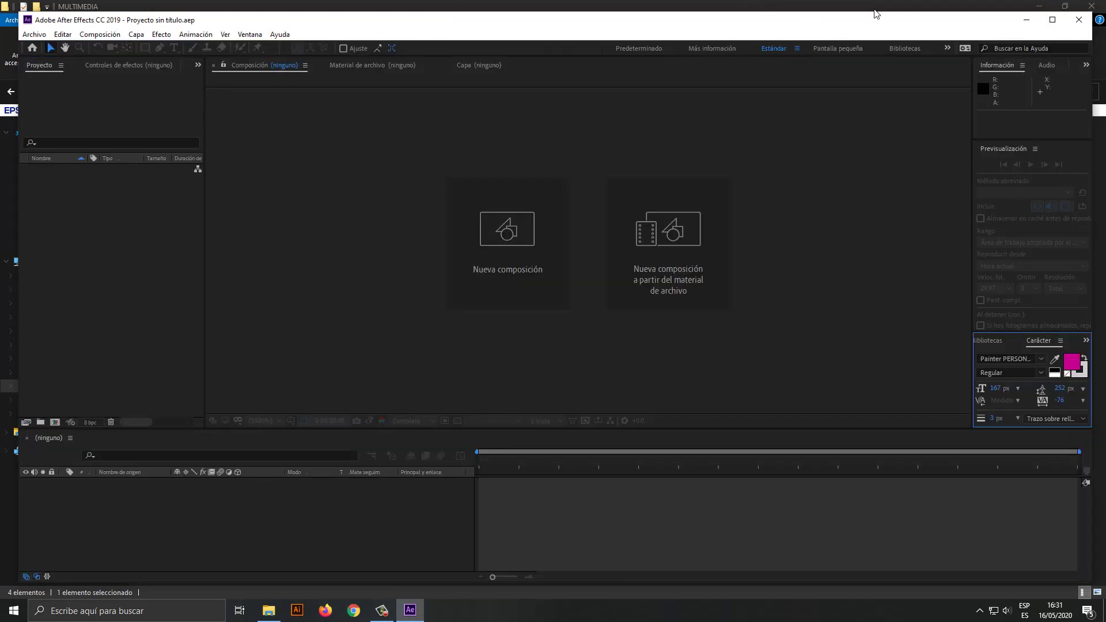
left_click(1053, 21)
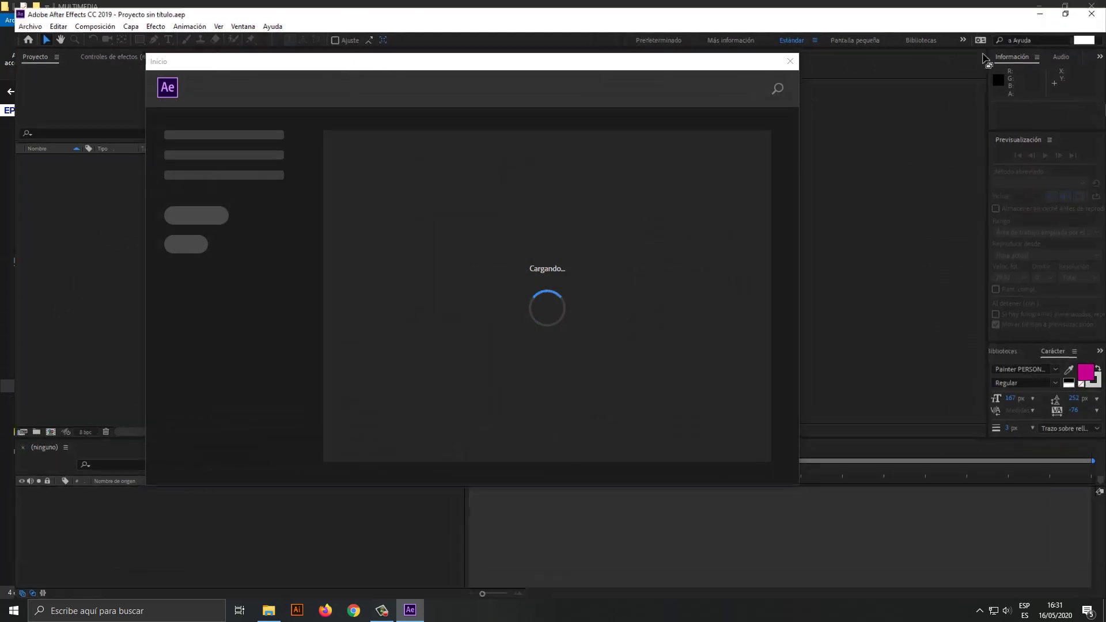
left_click(794, 62)
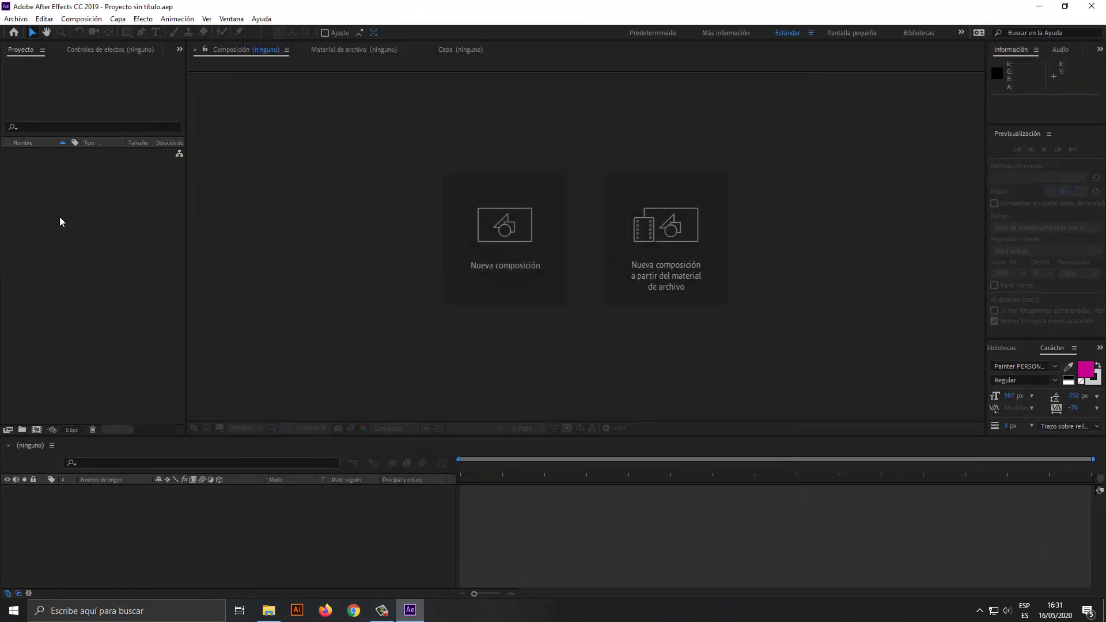
double_click(55, 200)
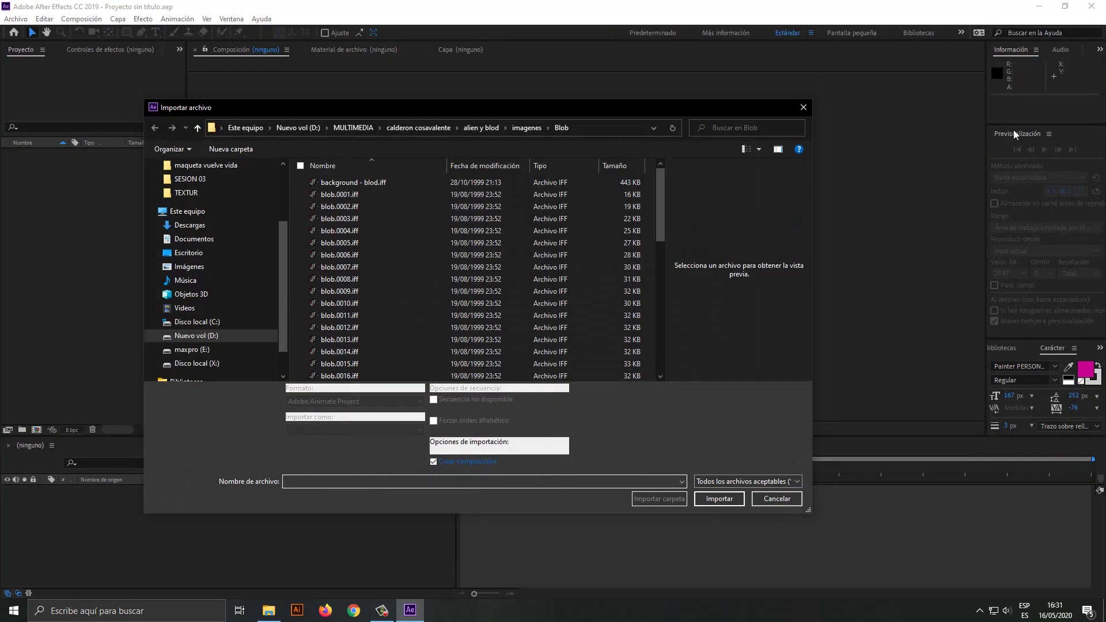
left_click(802, 108)
left_click(16, 18)
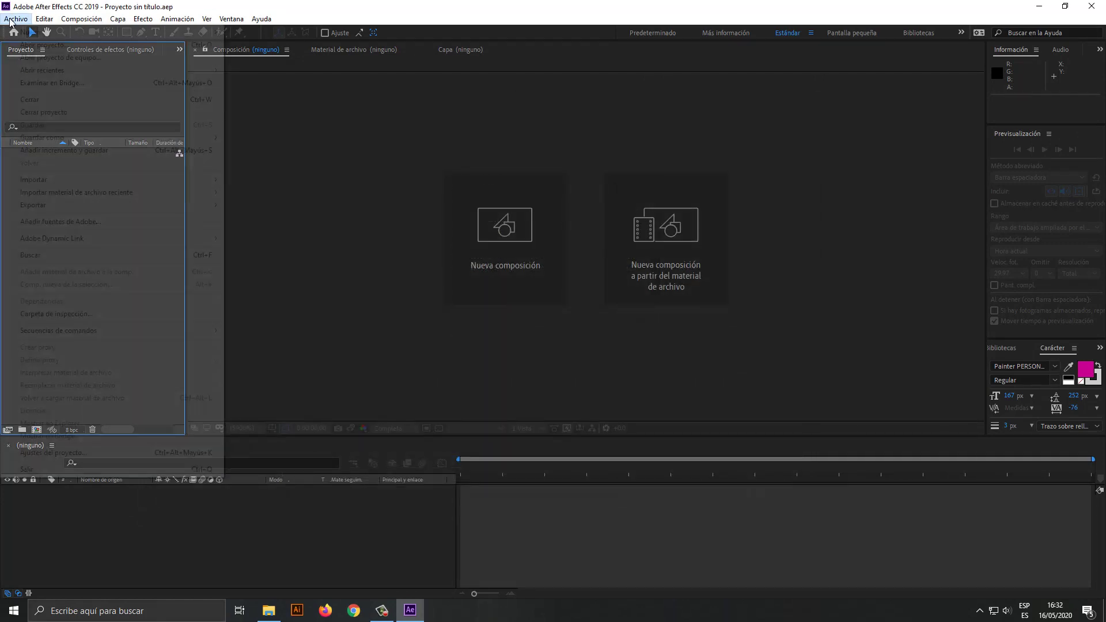
mouse_move(178, 185)
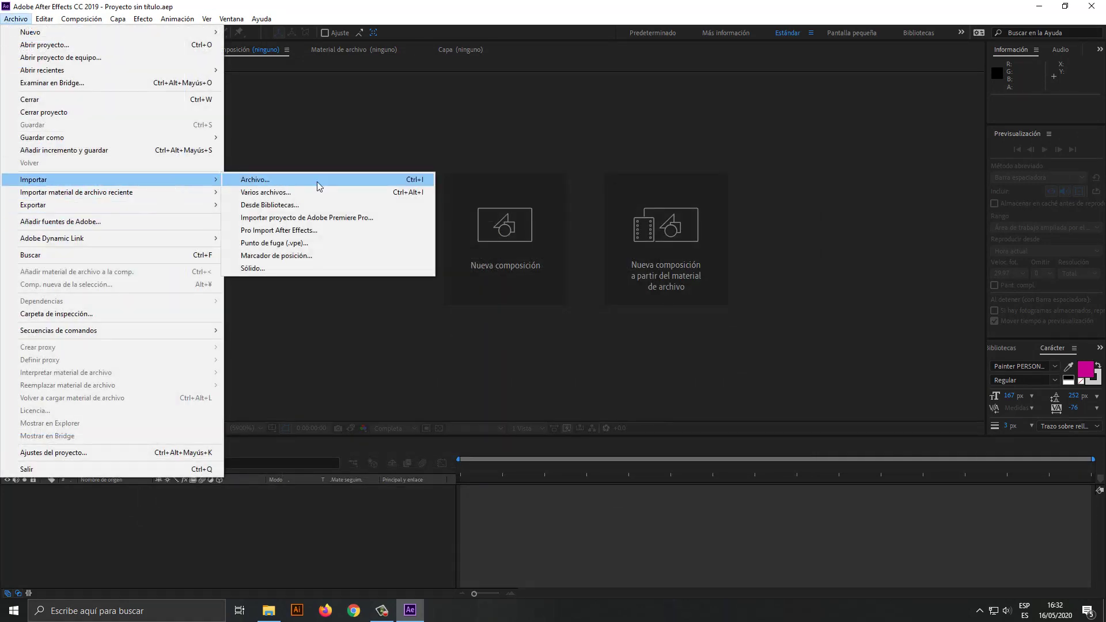
left_click(719, 6)
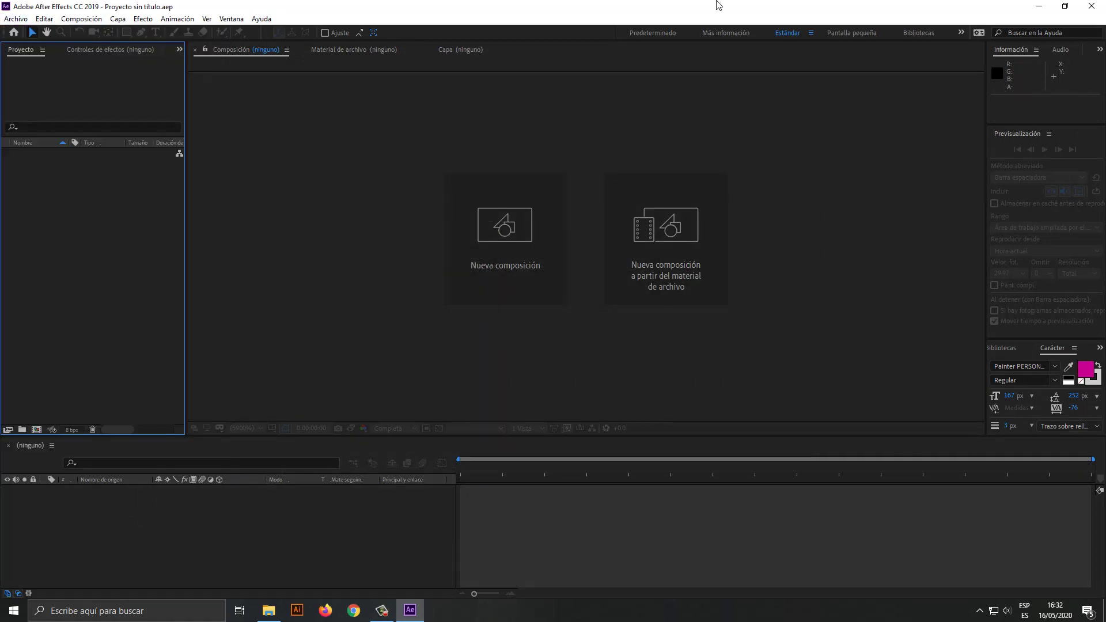
Import the whole PRÁCTICA CUBO folder from the student's folder inside MULTIMEDIA, with Crear composición unchecked.
key("ctrl+i")
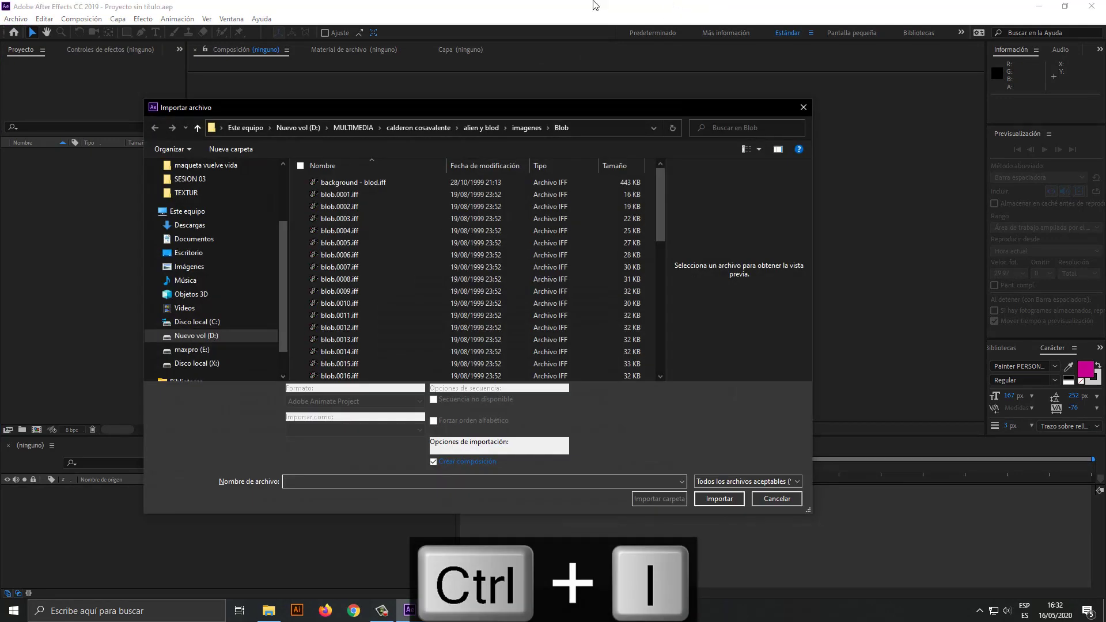
left_click(358, 128)
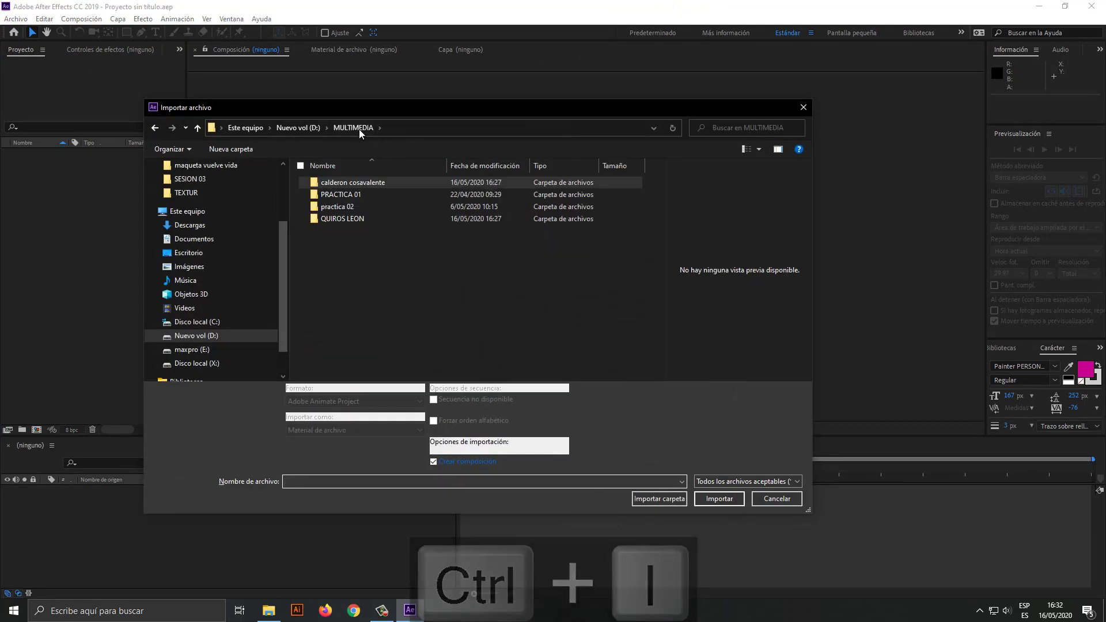
double_click(343, 219)
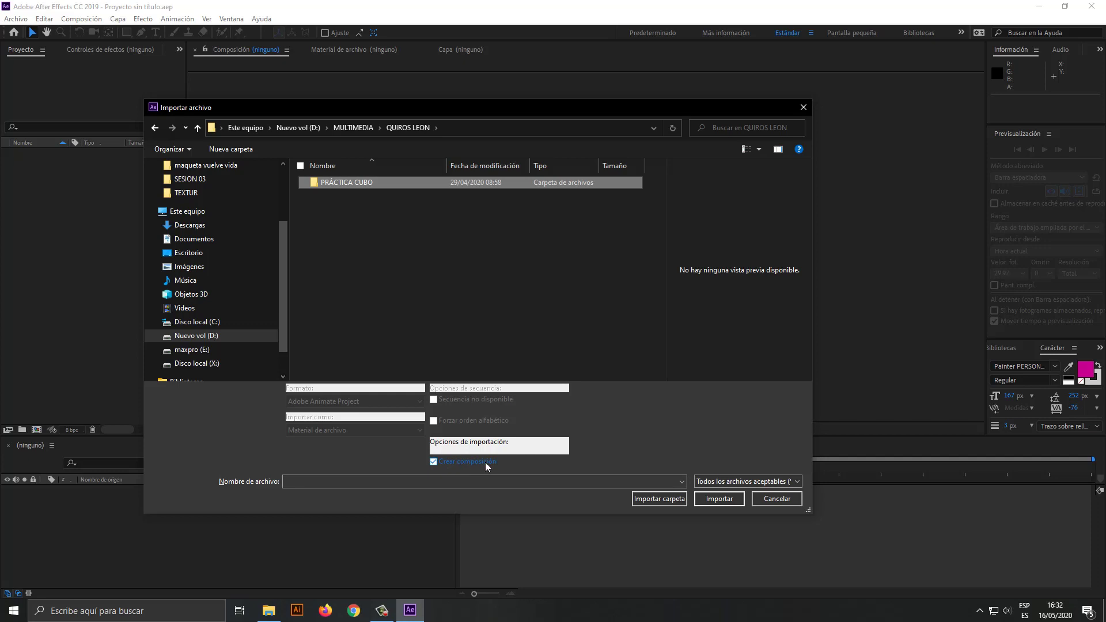
left_click(433, 463)
left_click(433, 462)
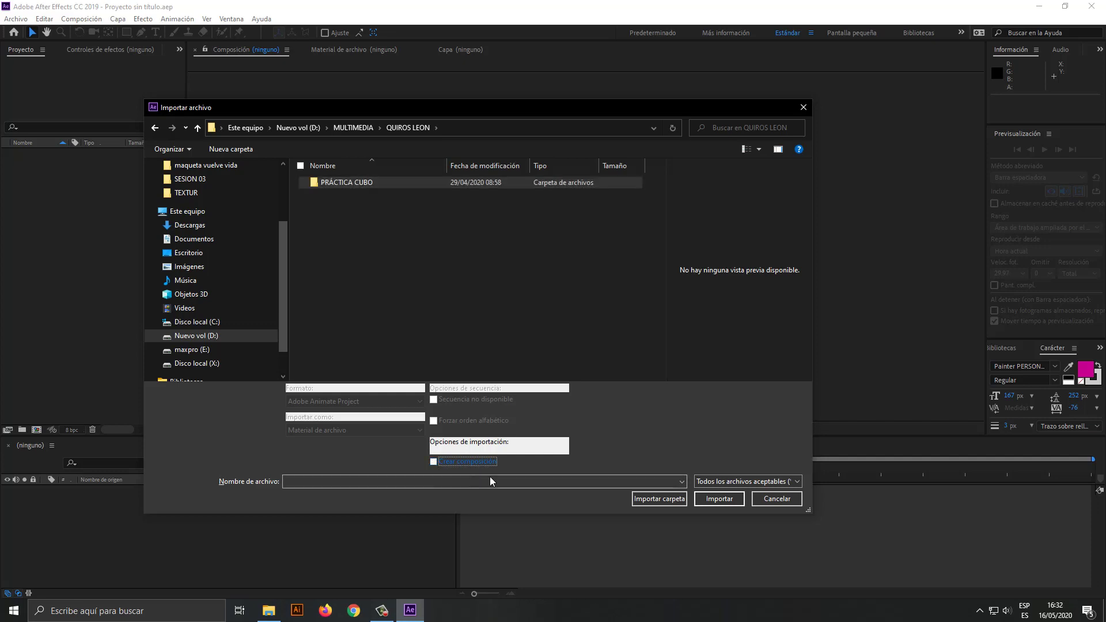
left_click(667, 499)
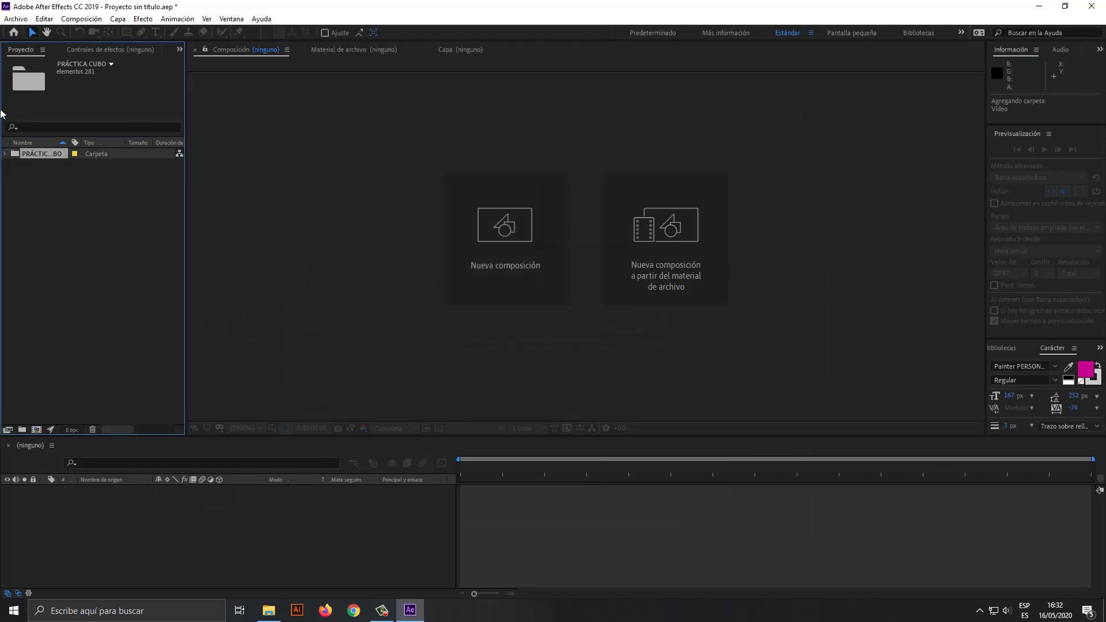
Look through the imported PRÁCTICA CUBO folder tree, checking the Animales and Bebidas pictures in Imagenes, and collapse Imagenes again.
left_click(4, 154)
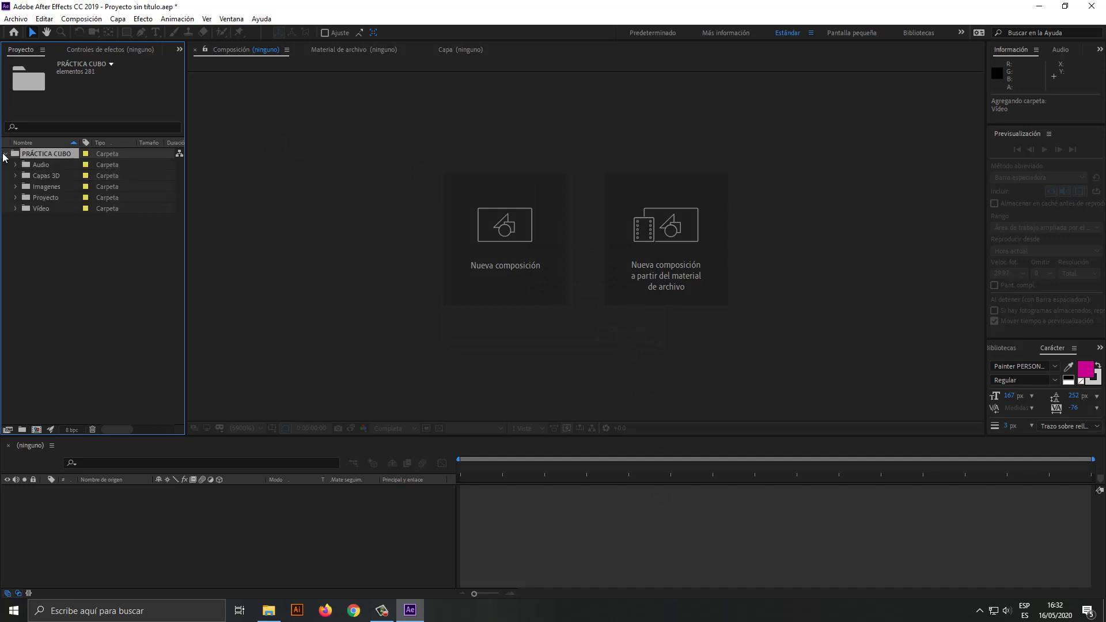
left_click(16, 187)
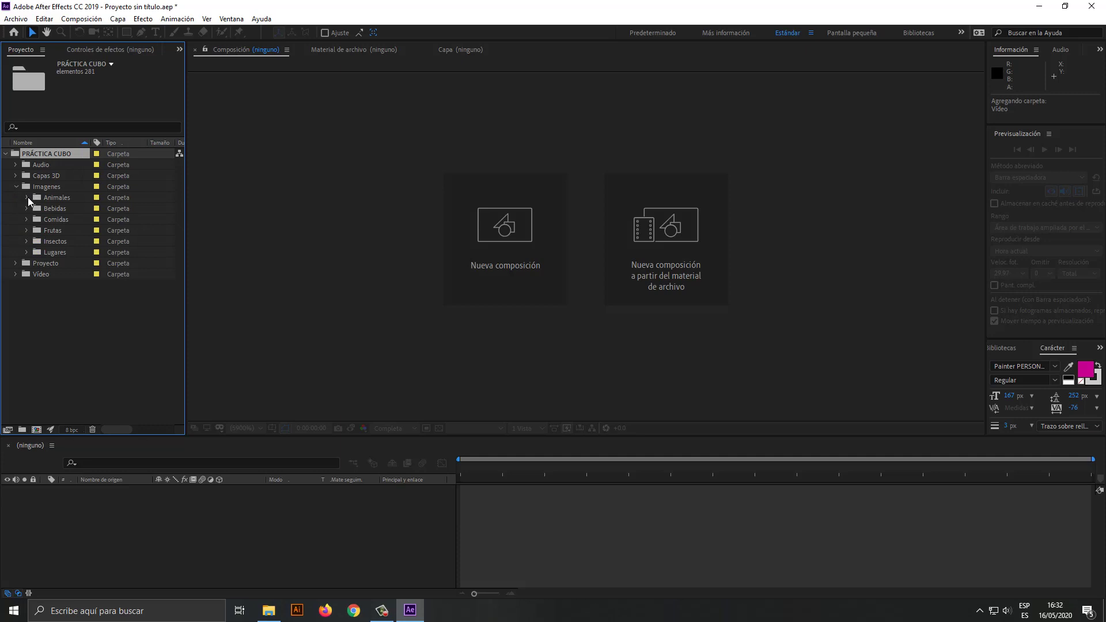
left_click(26, 198)
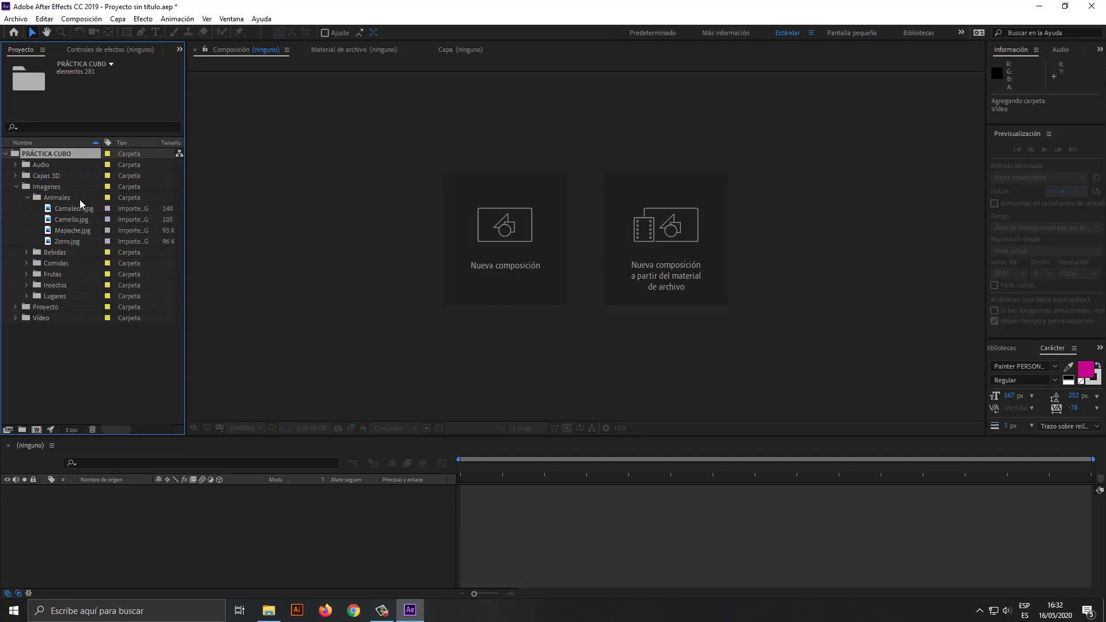
left_click(27, 252)
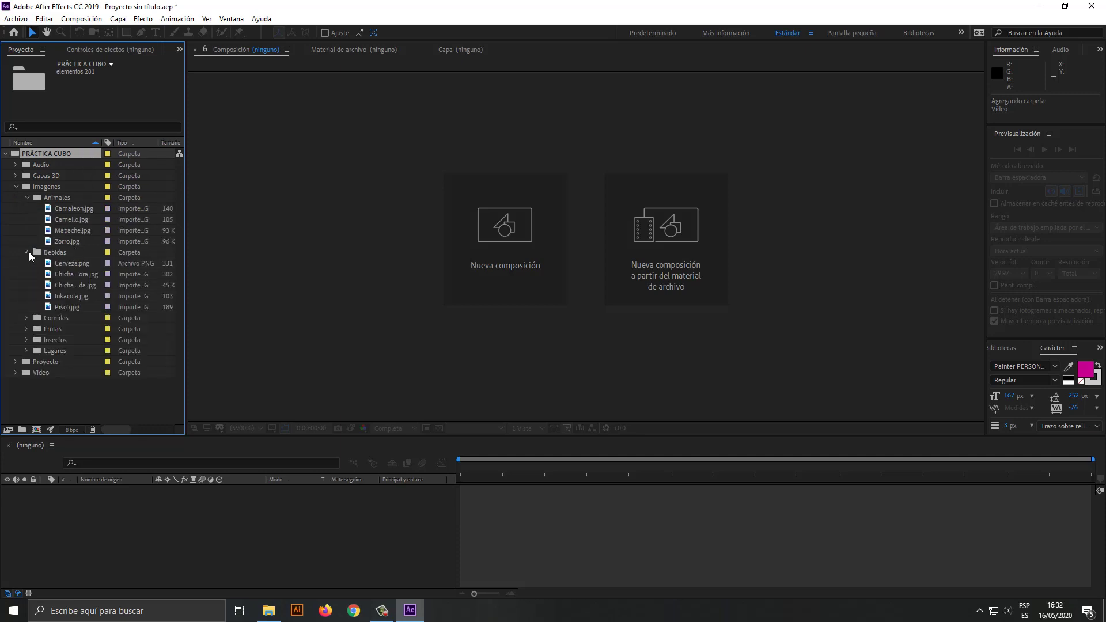
left_click(27, 253)
left_click(26, 198)
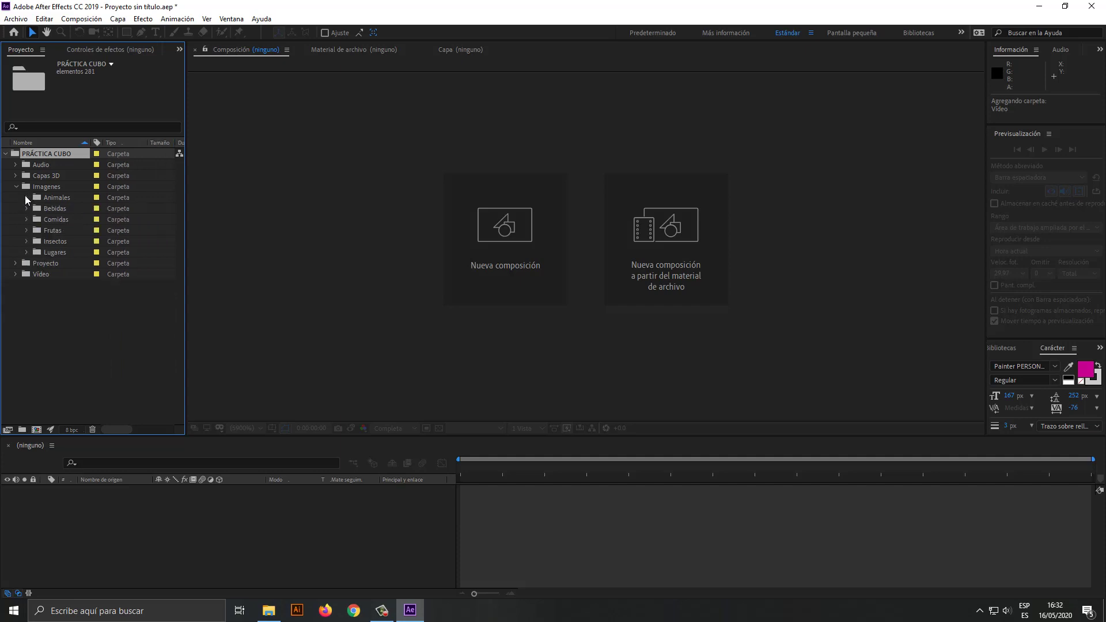
left_click(16, 187)
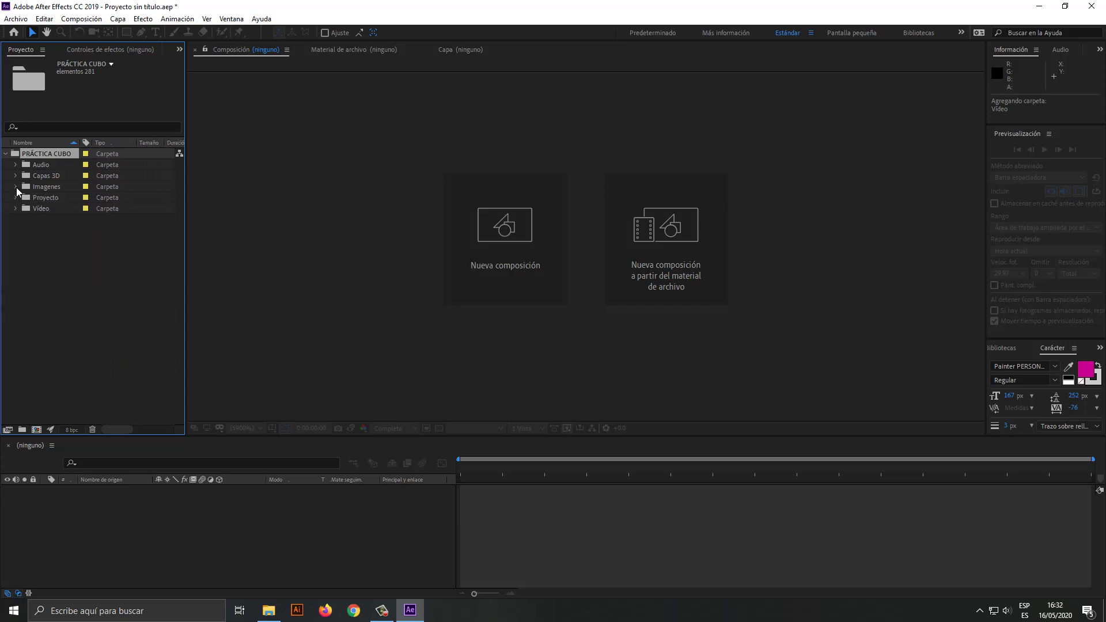
left_click(60, 281)
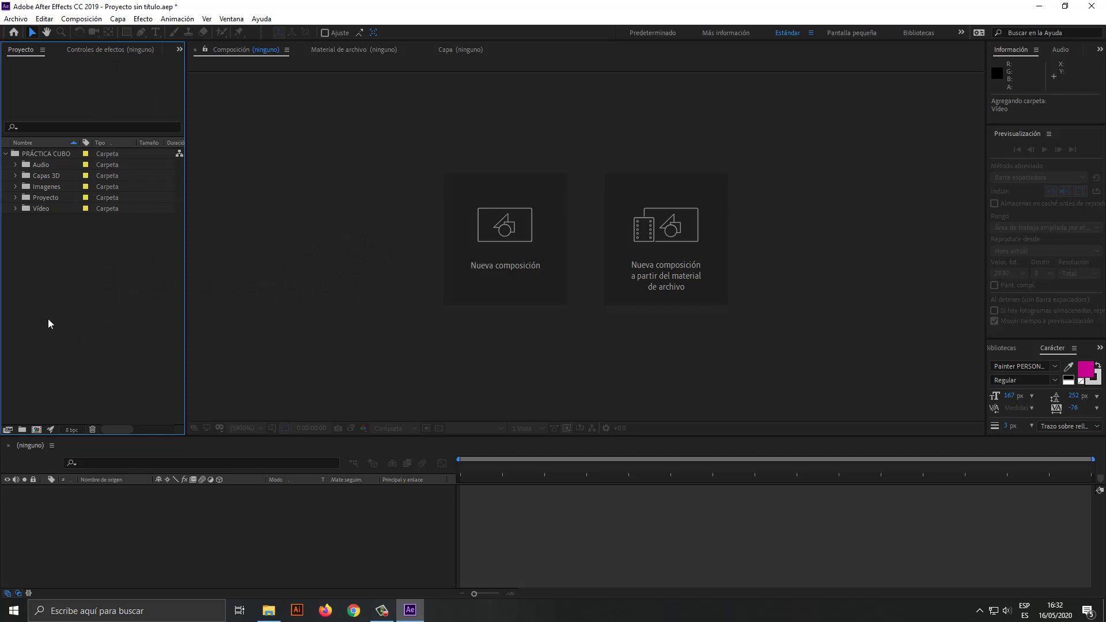
Save the project under the name CUBO_V01 in the Proyecto folder of PRÁCTICA CUBO.
left_click(17, 20)
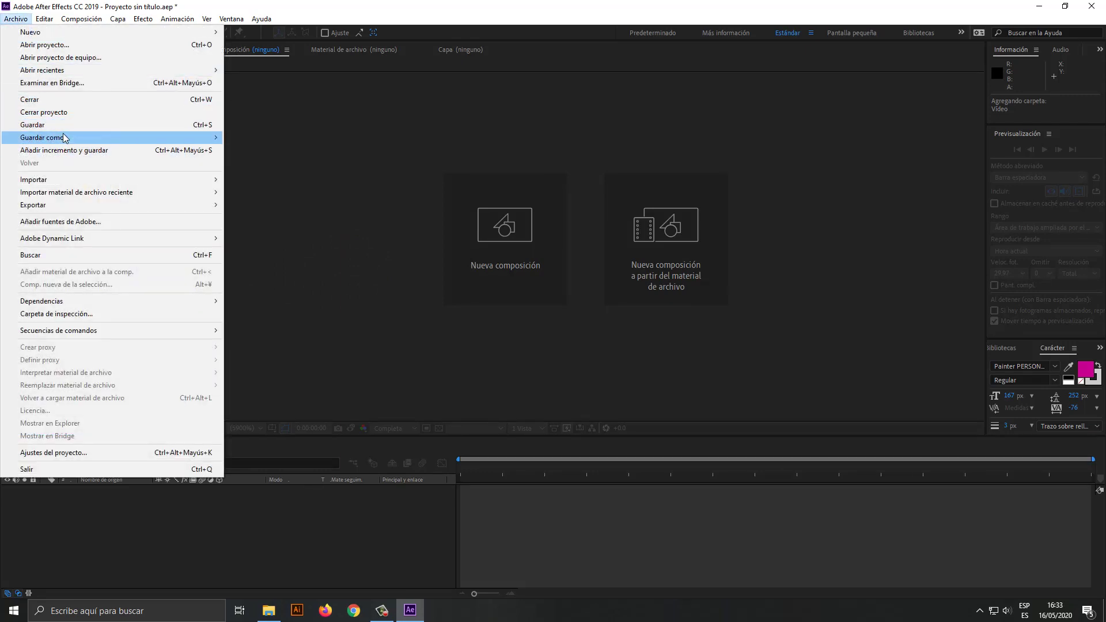
mouse_move(64, 139)
left_click(328, 138)
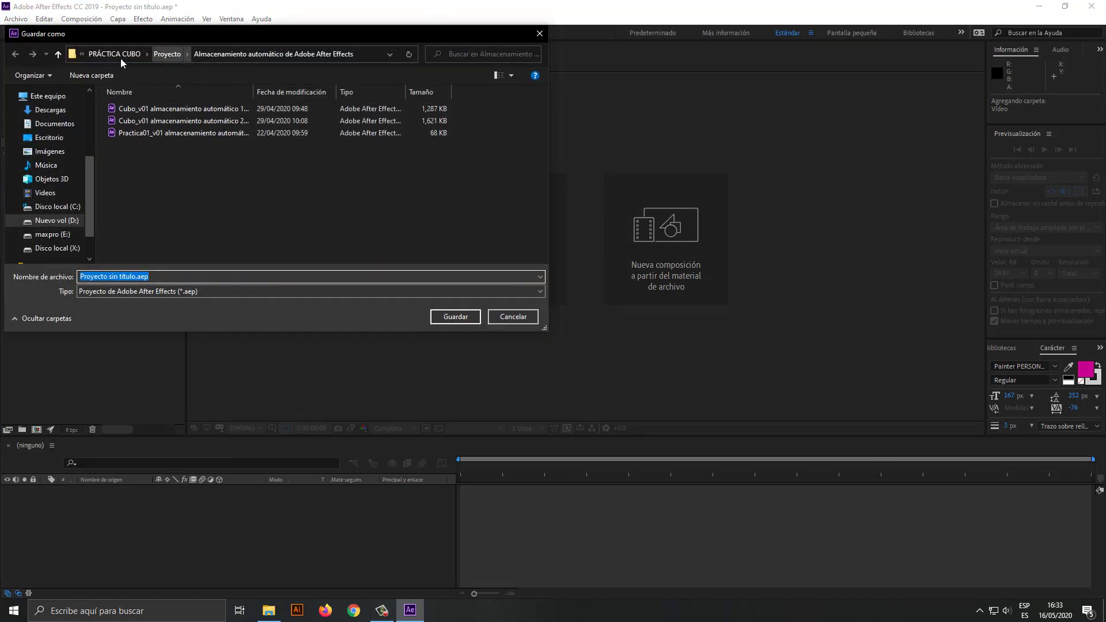
left_click(118, 56)
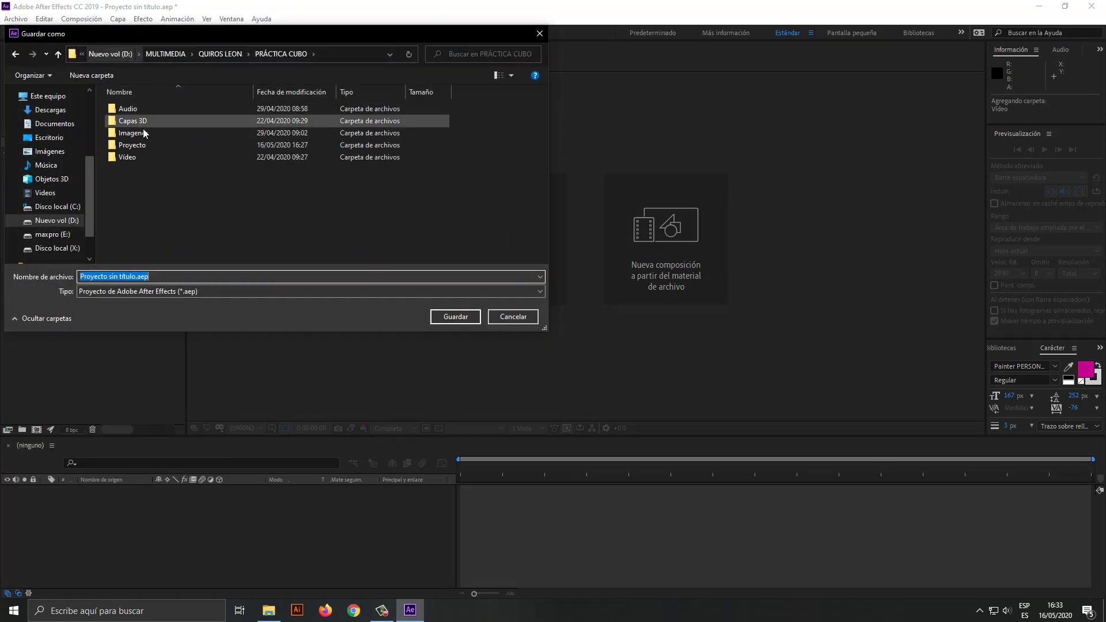
left_click(221, 54)
double_click(154, 108)
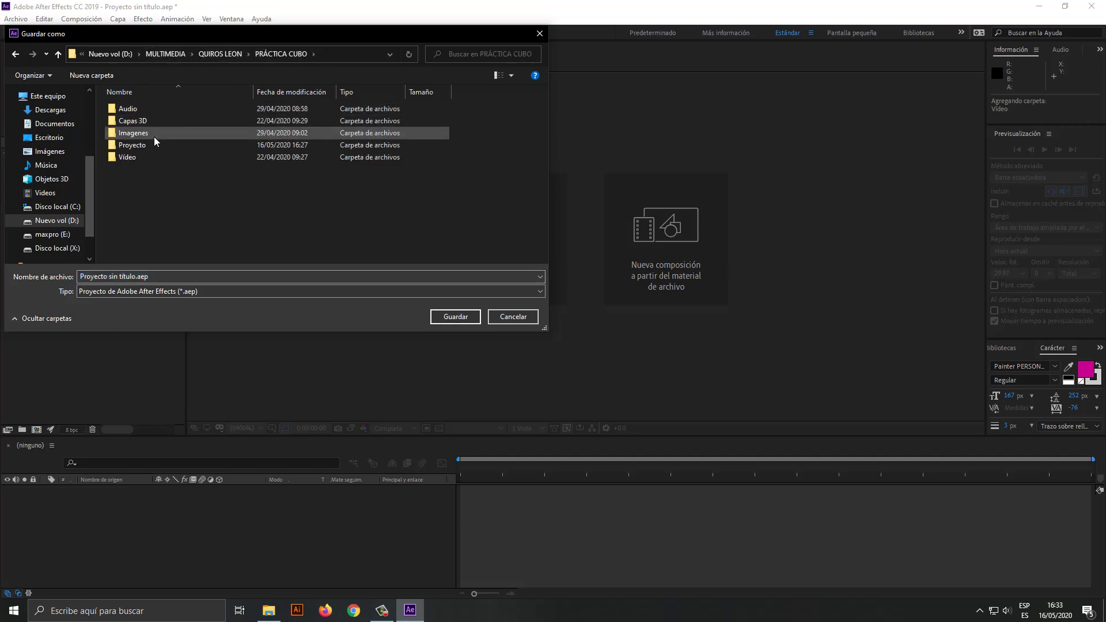
double_click(148, 144)
left_click(169, 278)
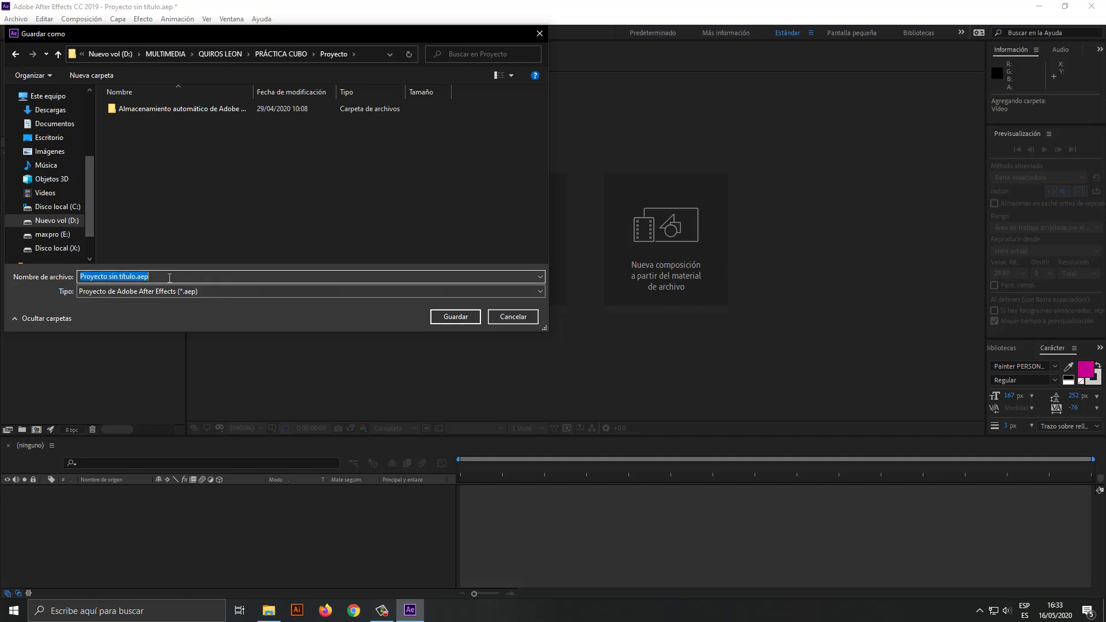
type("CUBO_V01")
left_click(455, 317)
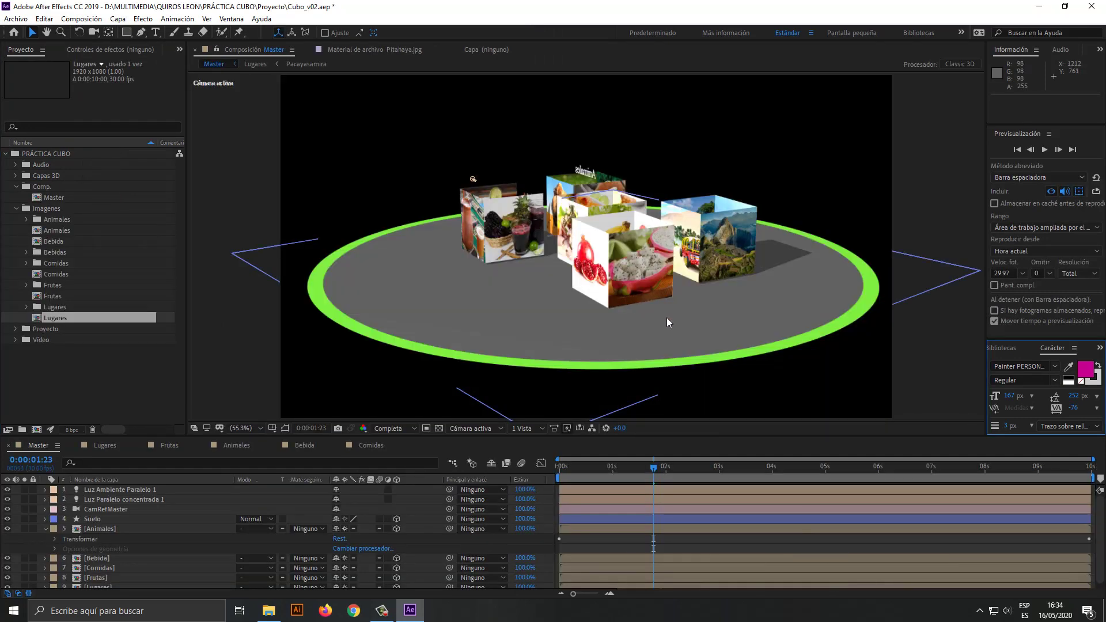
Move the Suelo floor layer to about 692, 1036, -345 and orbit the CamRefMaster camera to a higher view of the cubes.
left_click(496, 275)
left_click_drag(474, 282, 480, 282)
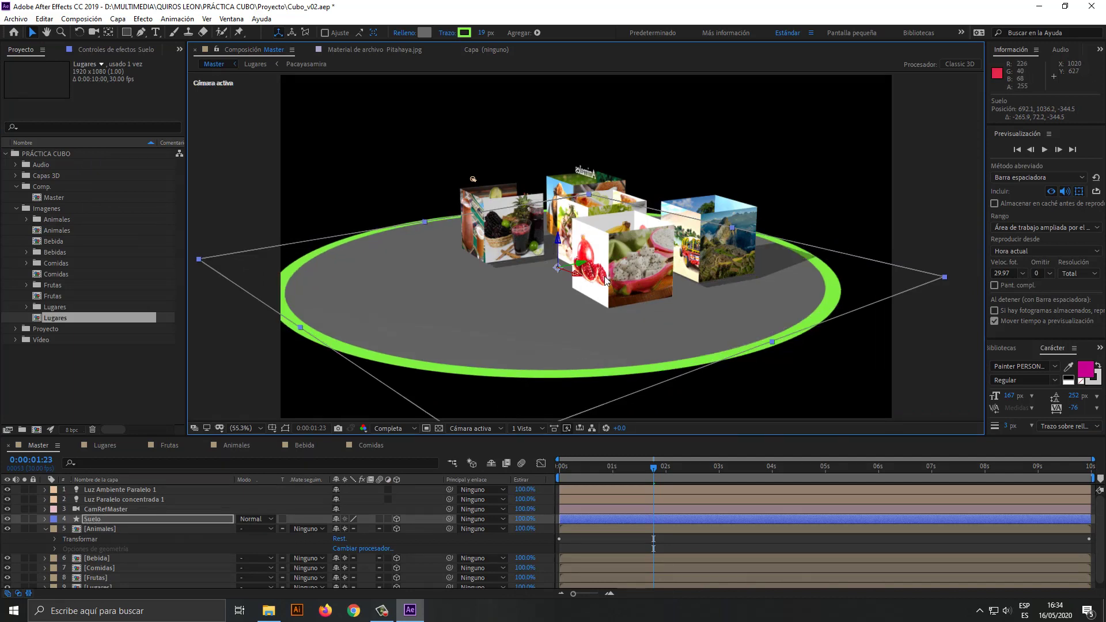
key("c")
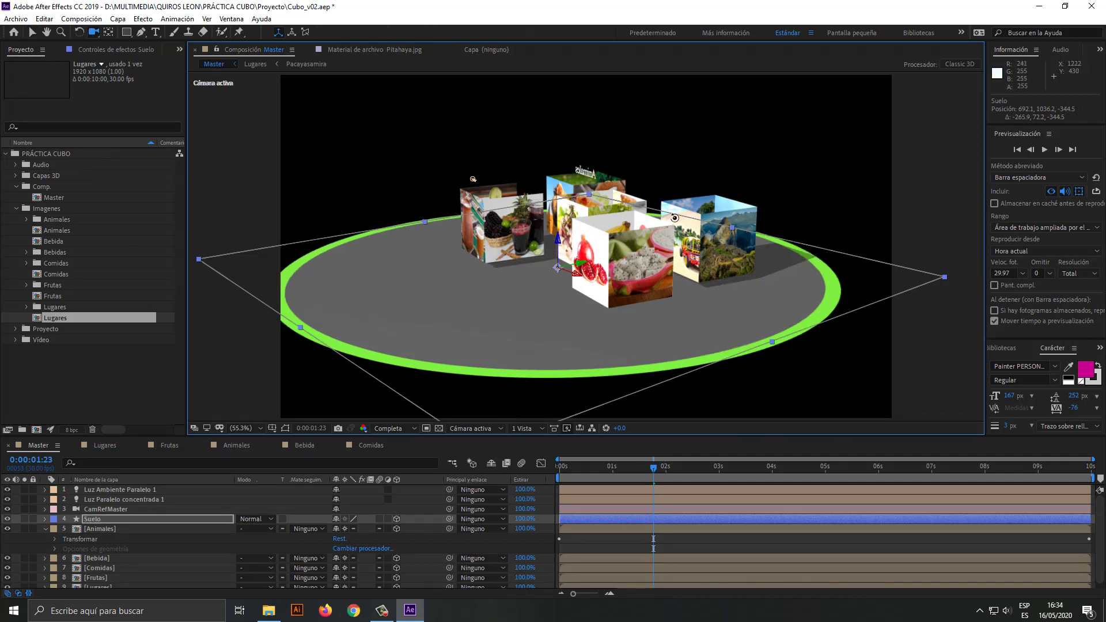
left_click(666, 225, "shift")
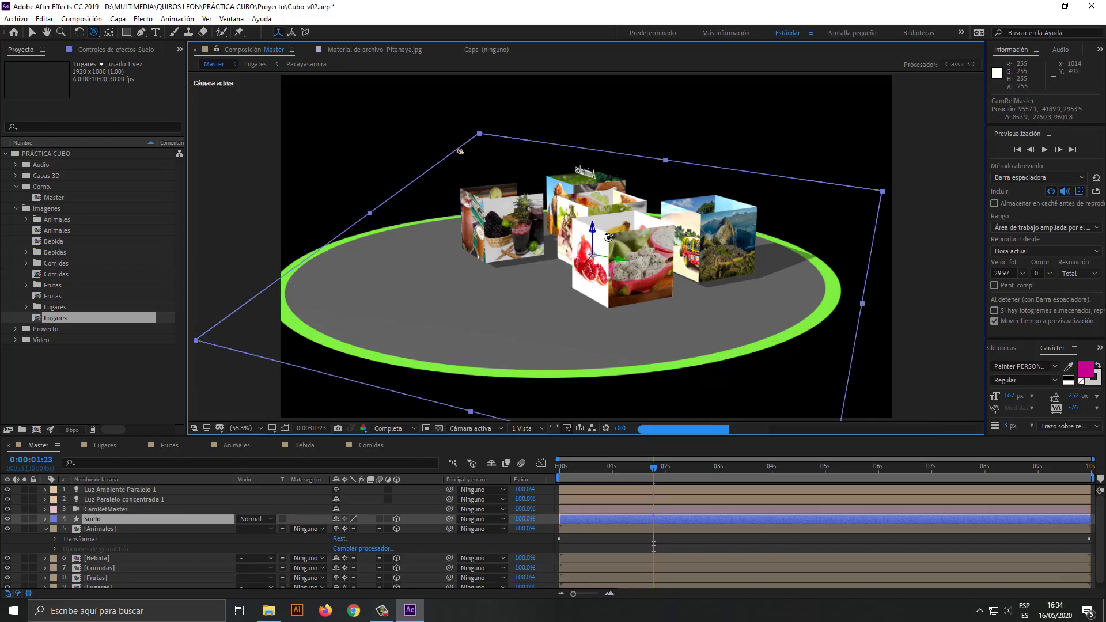
mouse_move(462, 150)
left_mouse_down()
mouse_move(472, 174)
mouse_move(464, 152)
left_mouse_up()
Save the project as a new version named Cubo_v03.aep in the Proyecto folder and close After Effects.
left_click(15, 19)
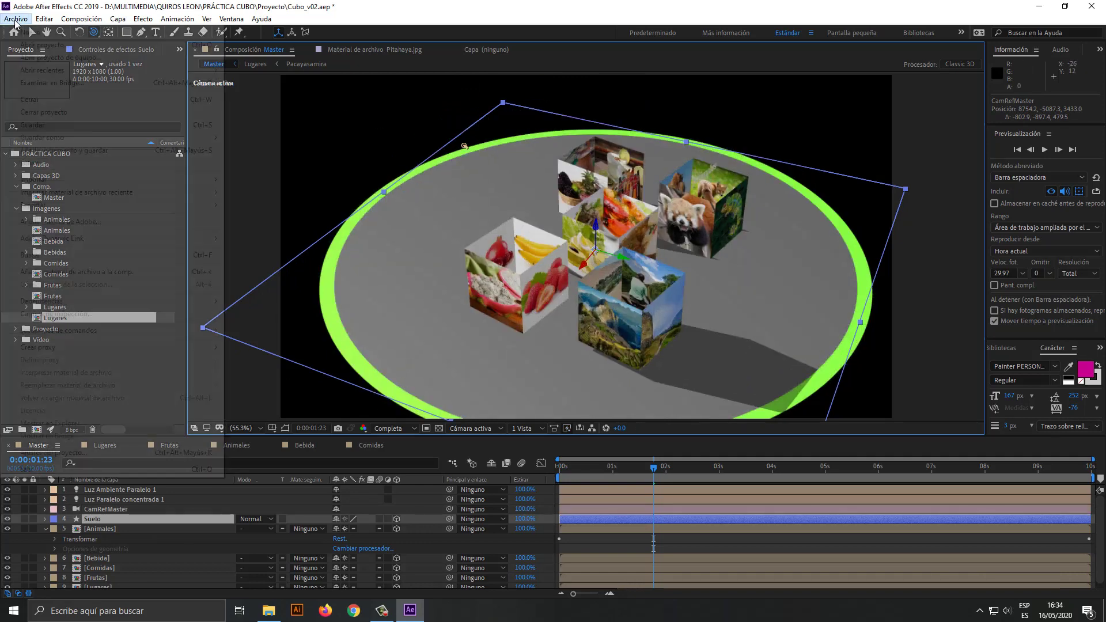
mouse_move(62, 141)
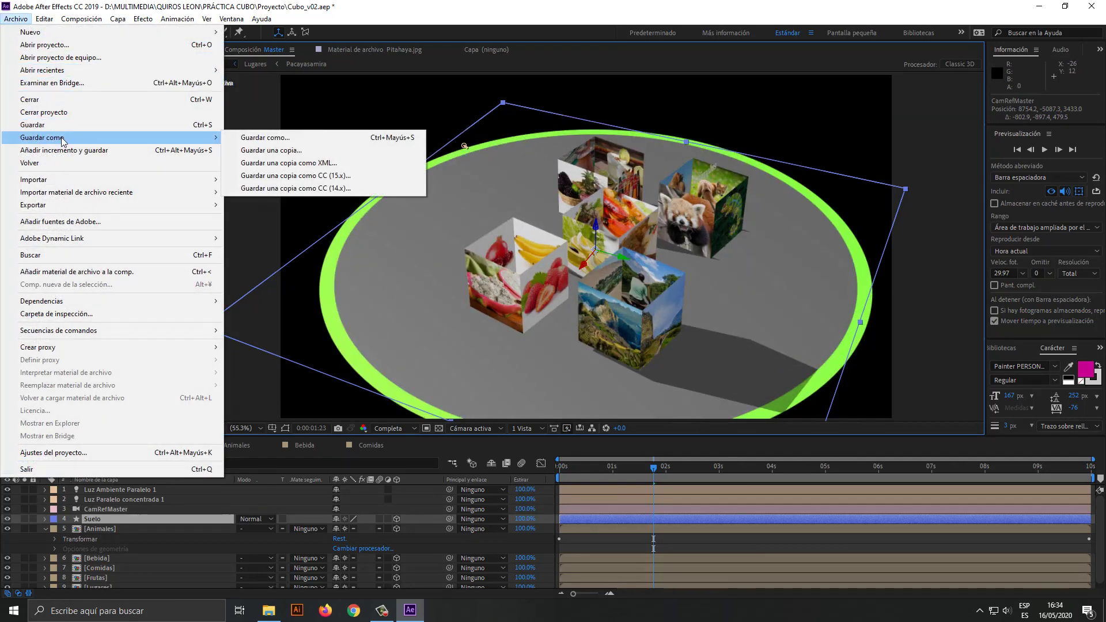
left_click(271, 138)
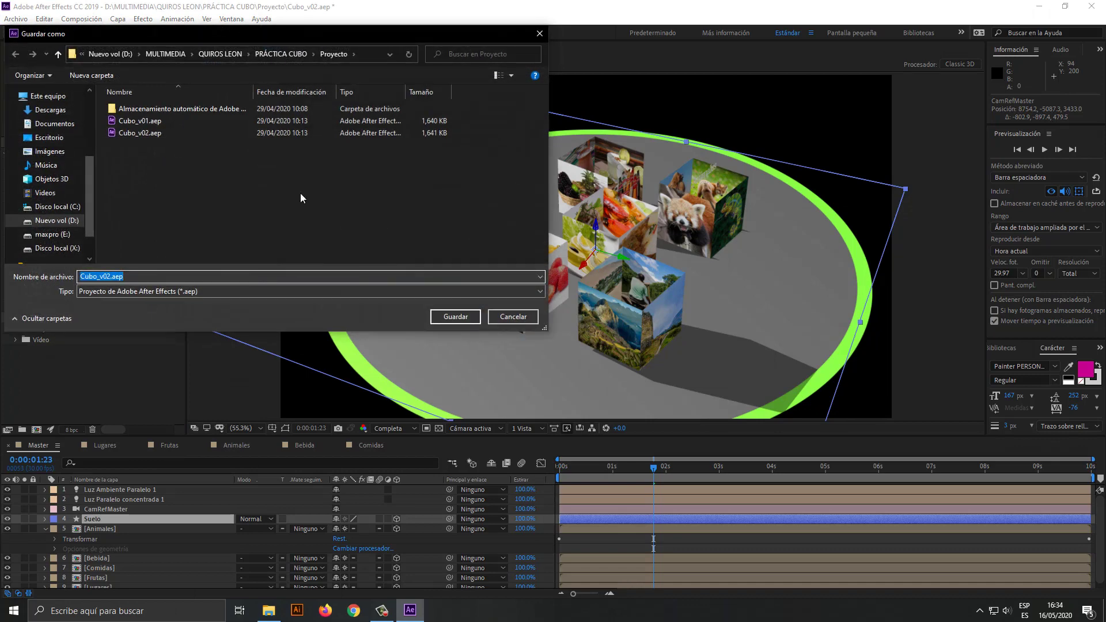
left_click(108, 277)
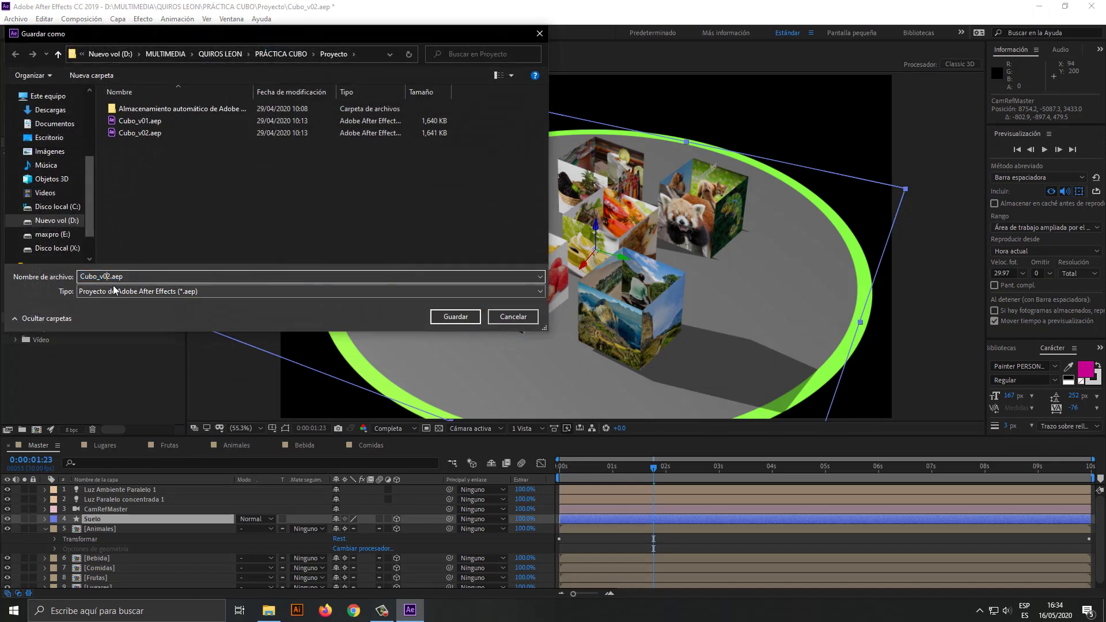
type("3")
key("Return")
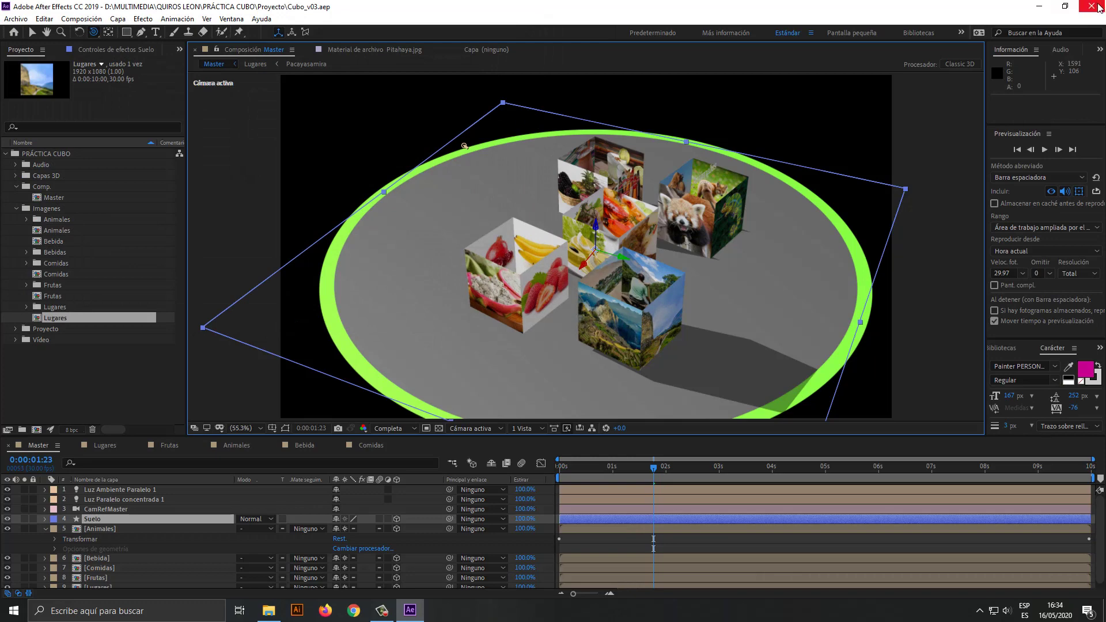
left_click(1098, 7)
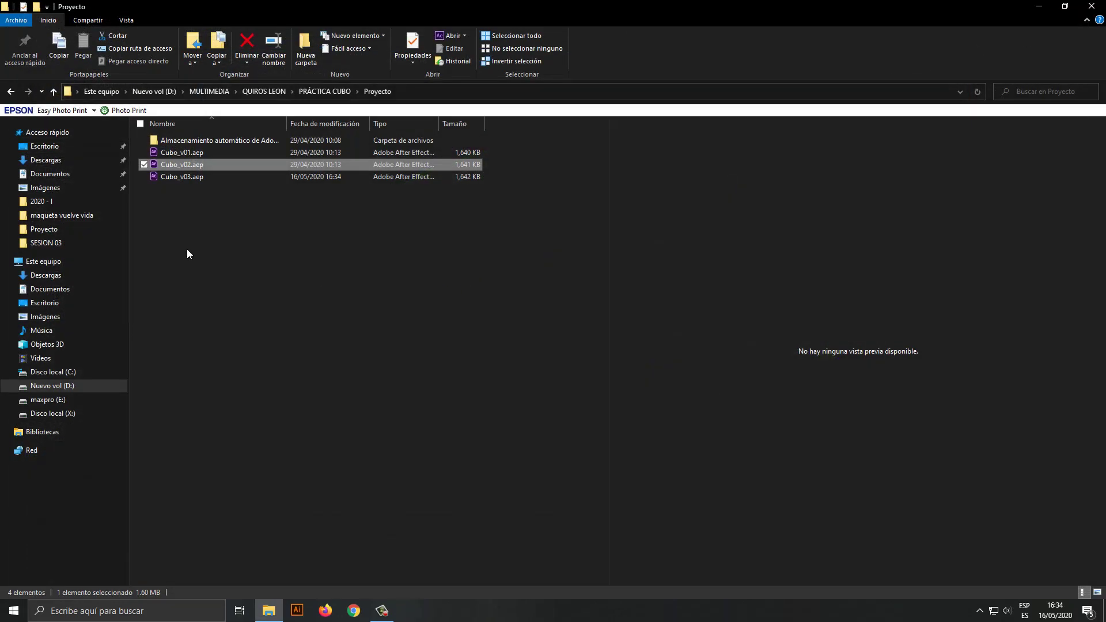
Go back up to the MULTIMEDIA folder and compress the student's folder into a RAR4 archive with the suggested name.
left_click(9, 93)
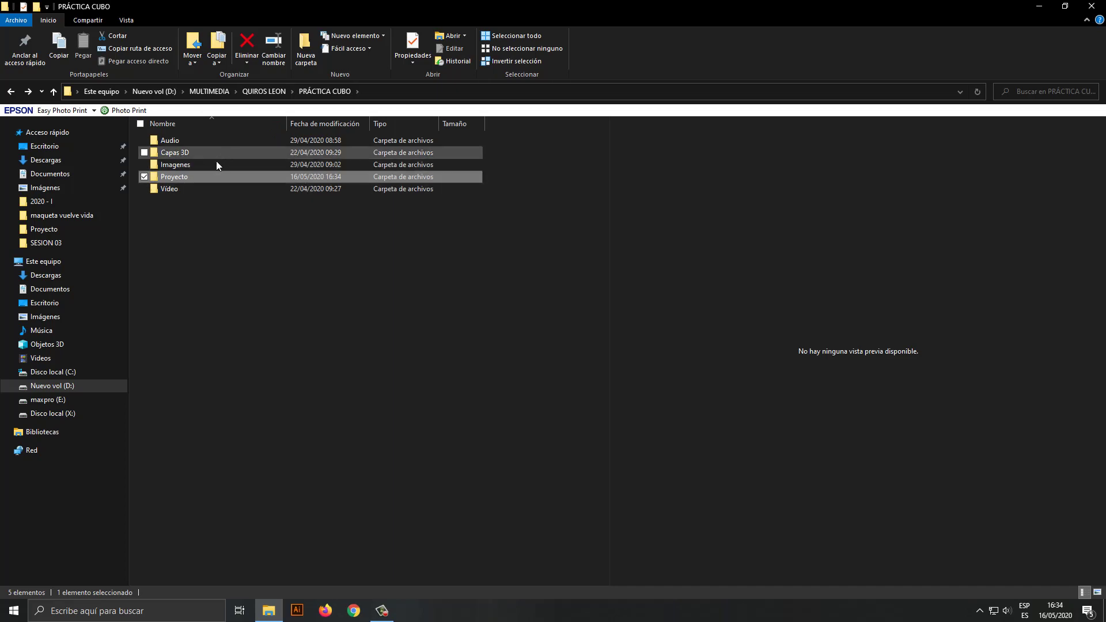
mouse_move(192, 164)
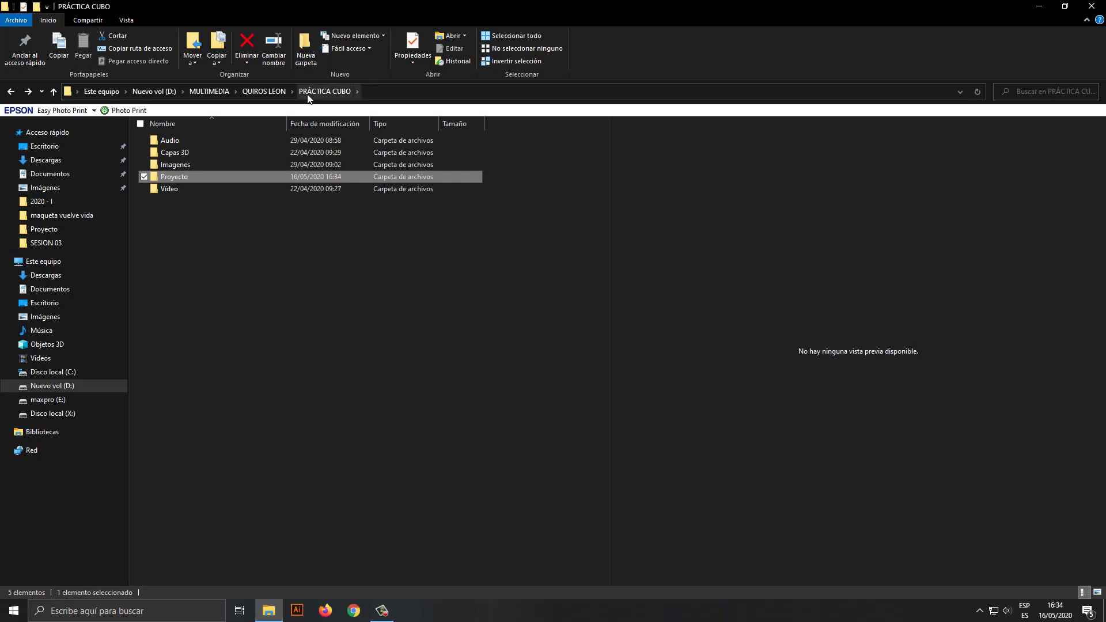
left_click(219, 92)
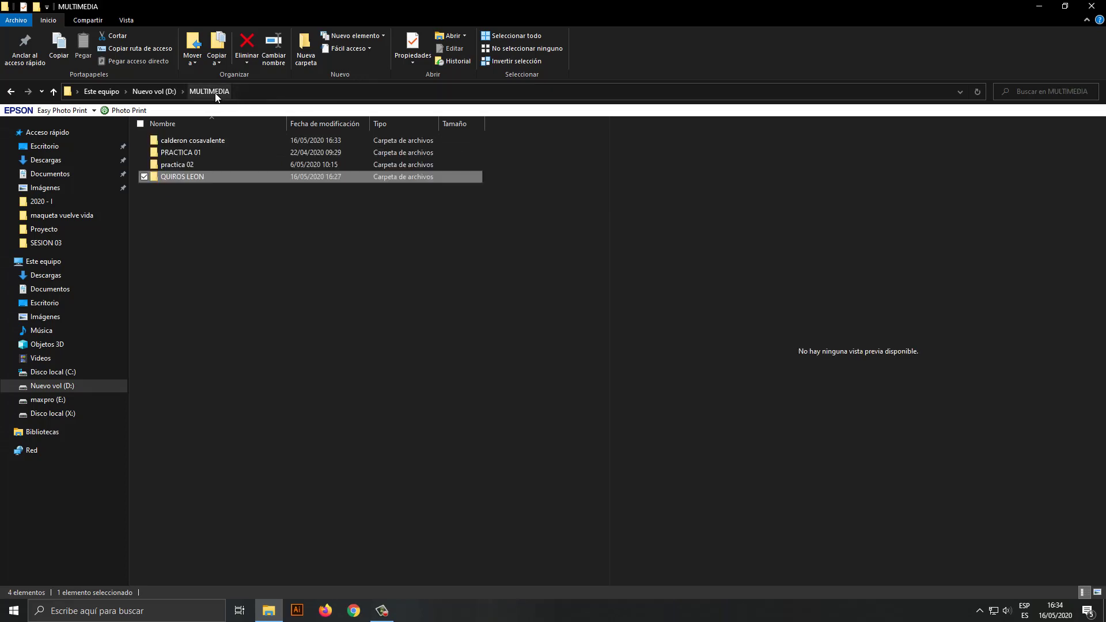
left_click(209, 178)
right_click(218, 181)
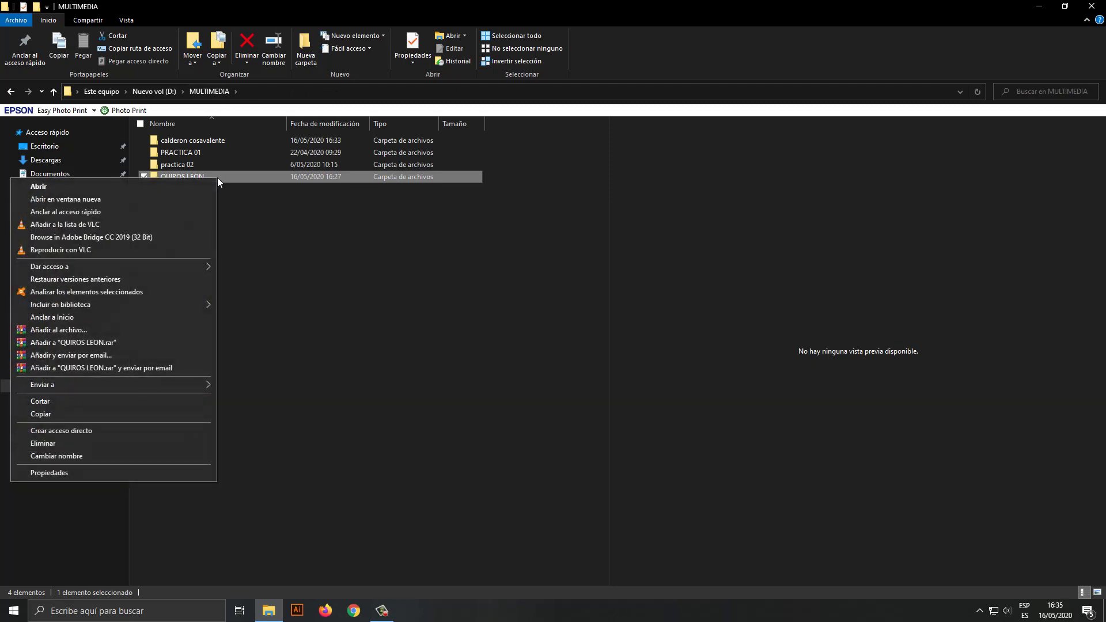
left_click(88, 328)
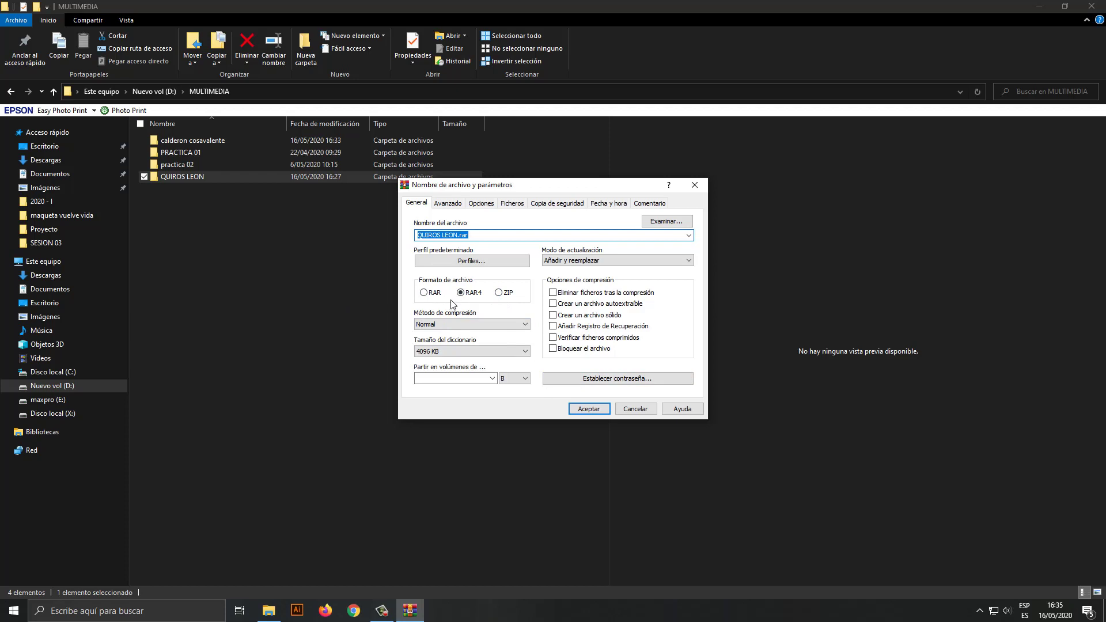
left_click(590, 410)
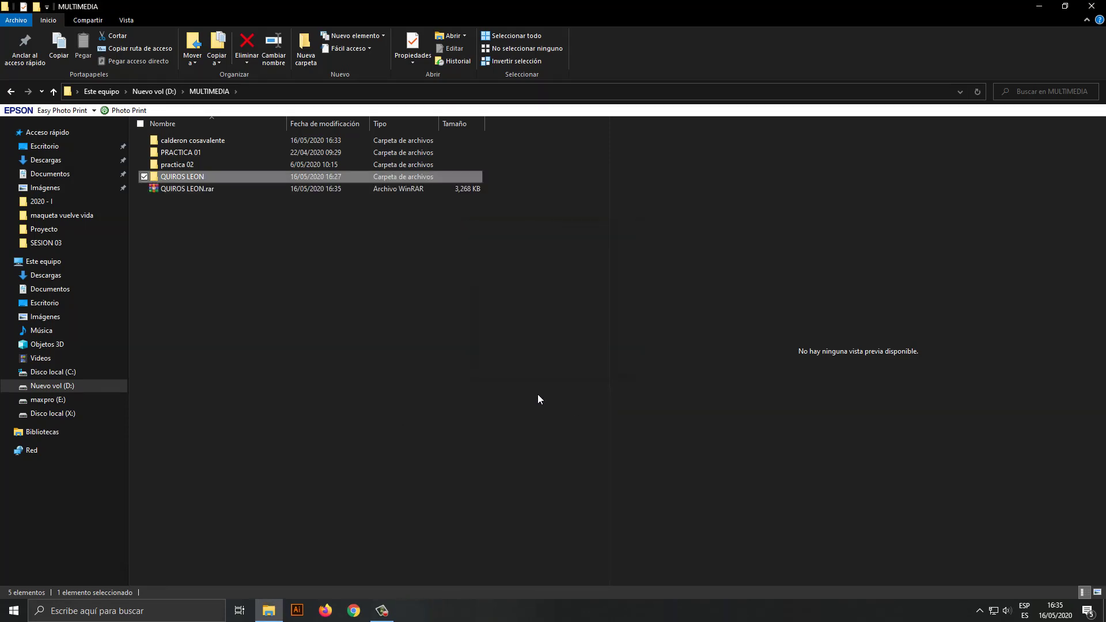
Check the file details of the new RAR archive in the MULTIMEDIA folder and deselect it.
left_click(144, 214)
left_click(176, 190)
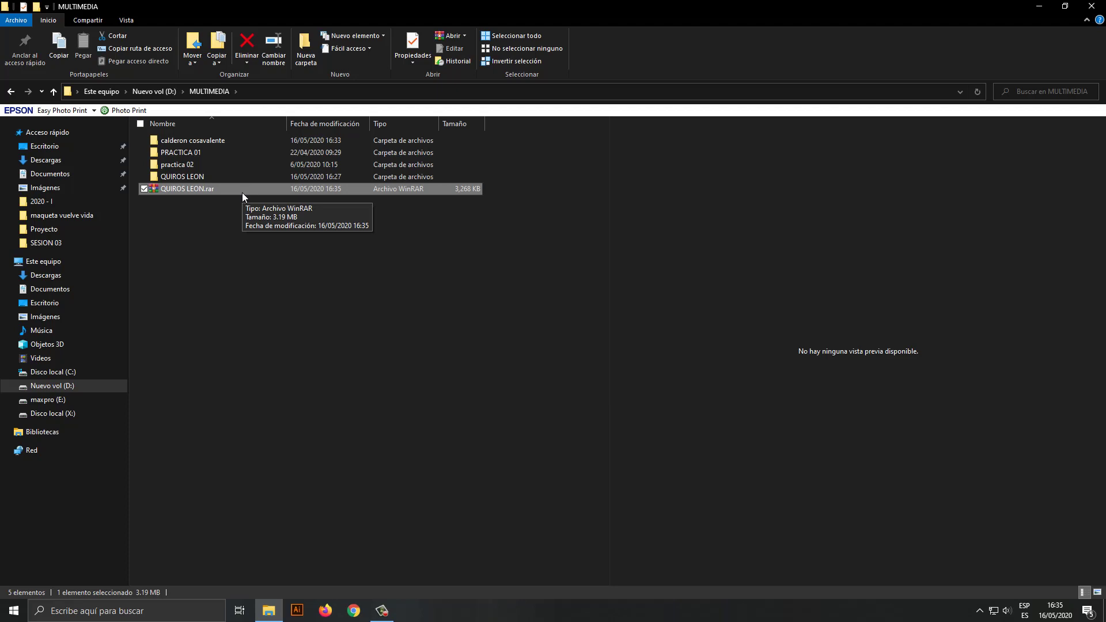
left_click(209, 271)
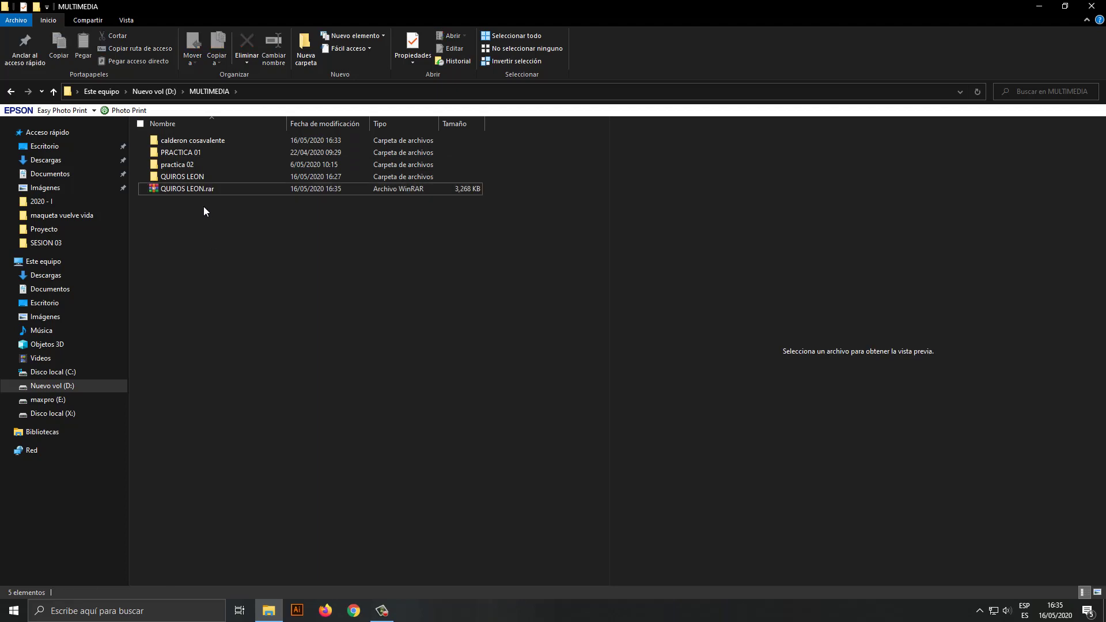